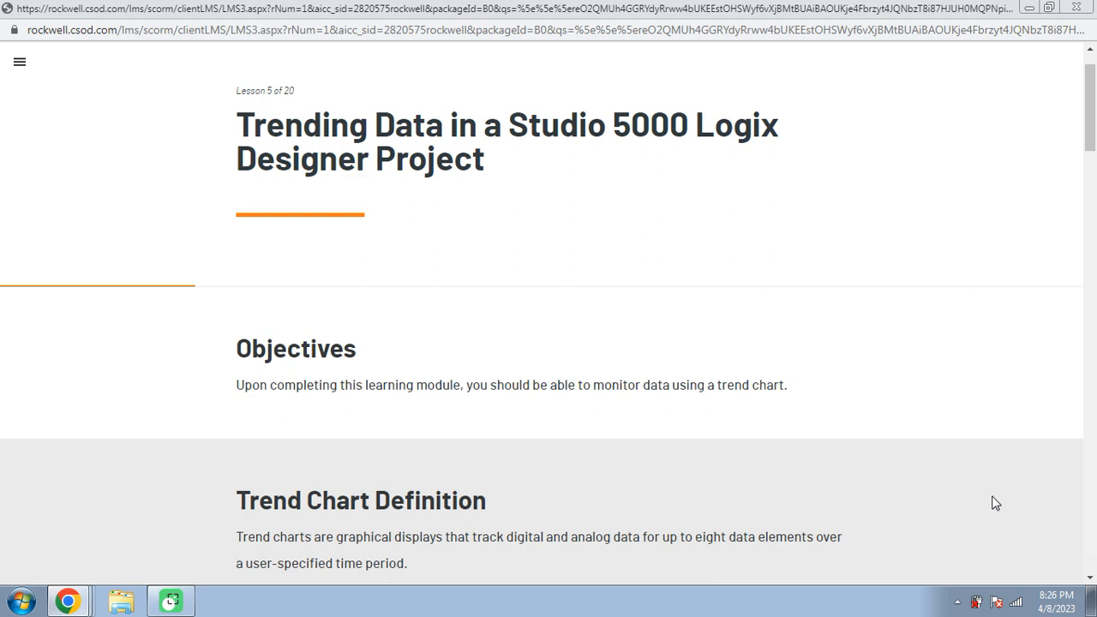
- Read the lesson's trend chart definition and example, and play the demonstration video in full screen
scroll(995, 503, "down", 2)
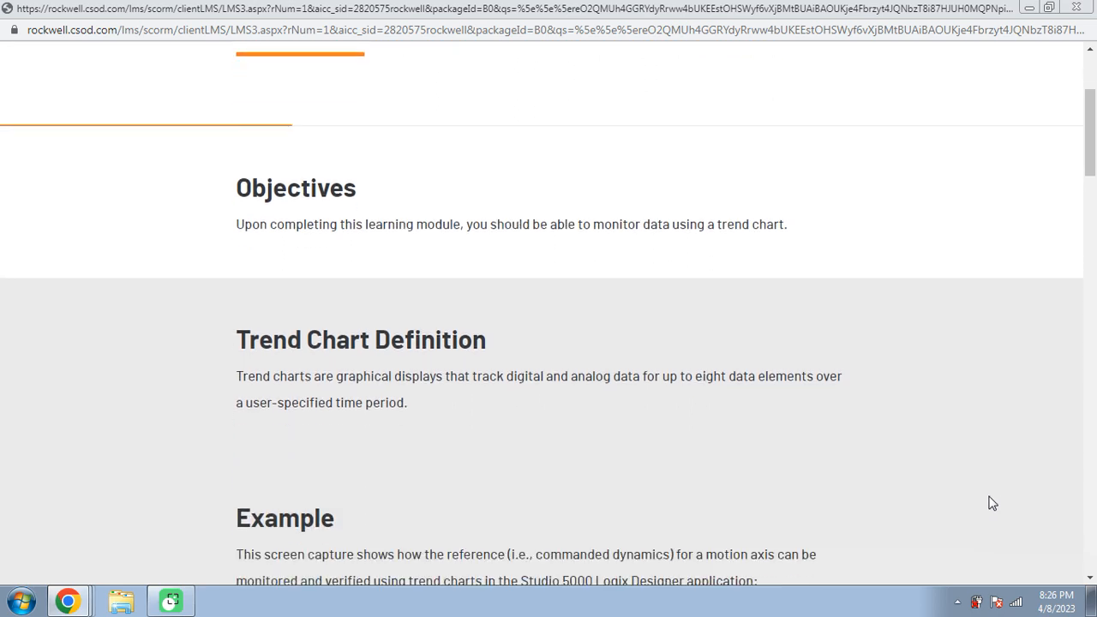
scroll(992, 503, "down", 1)
scroll(992, 503, "down", 2)
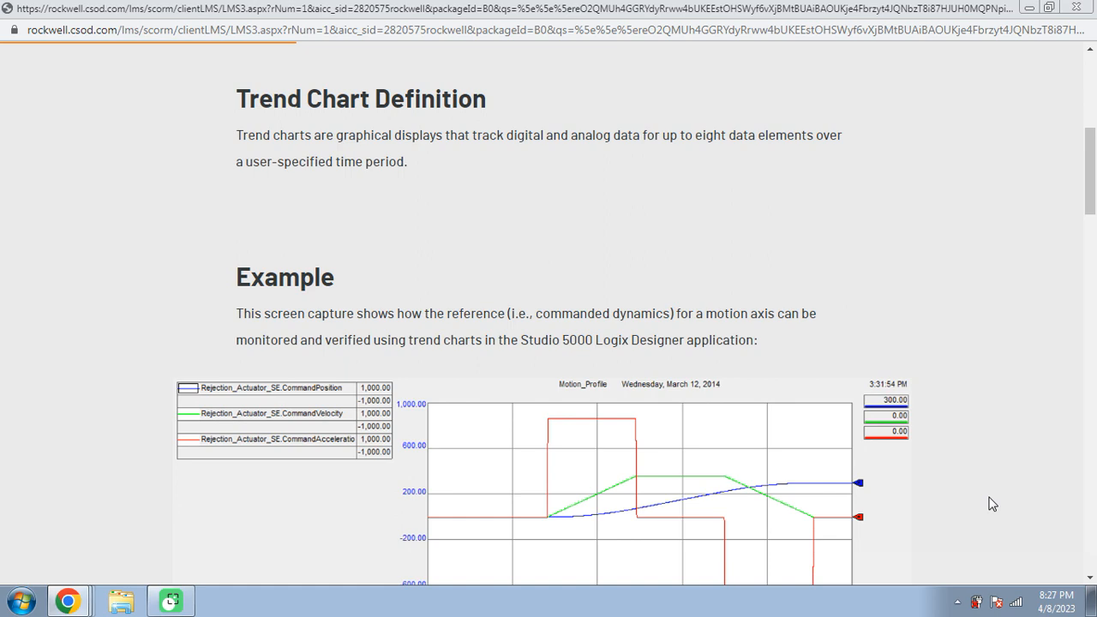
scroll(991, 504, "down", 2)
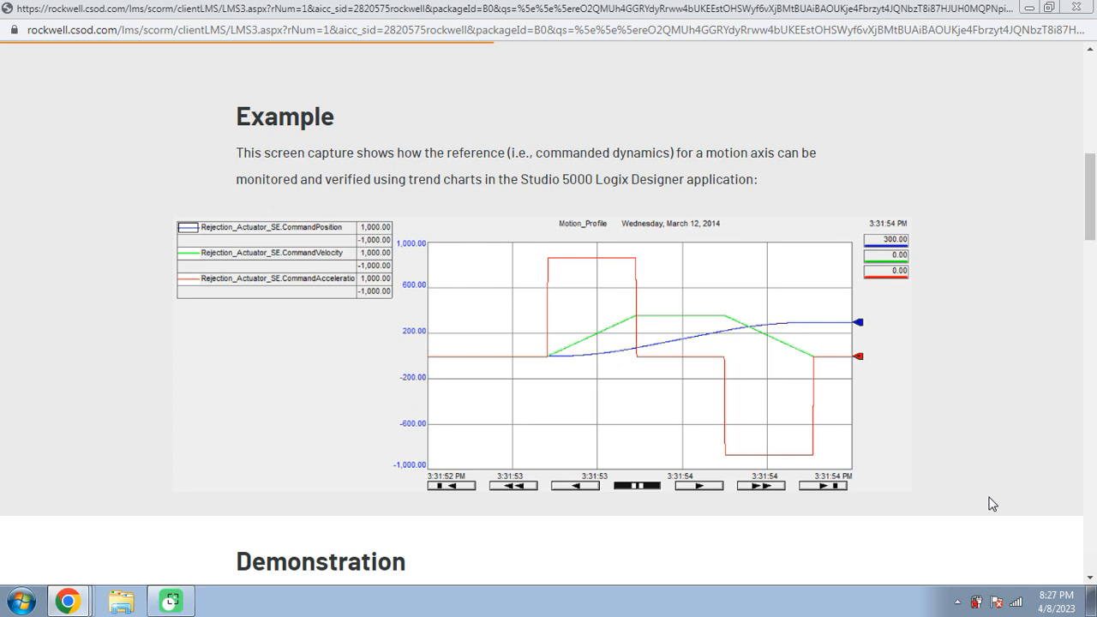
scroll(991, 504, "down", 5)
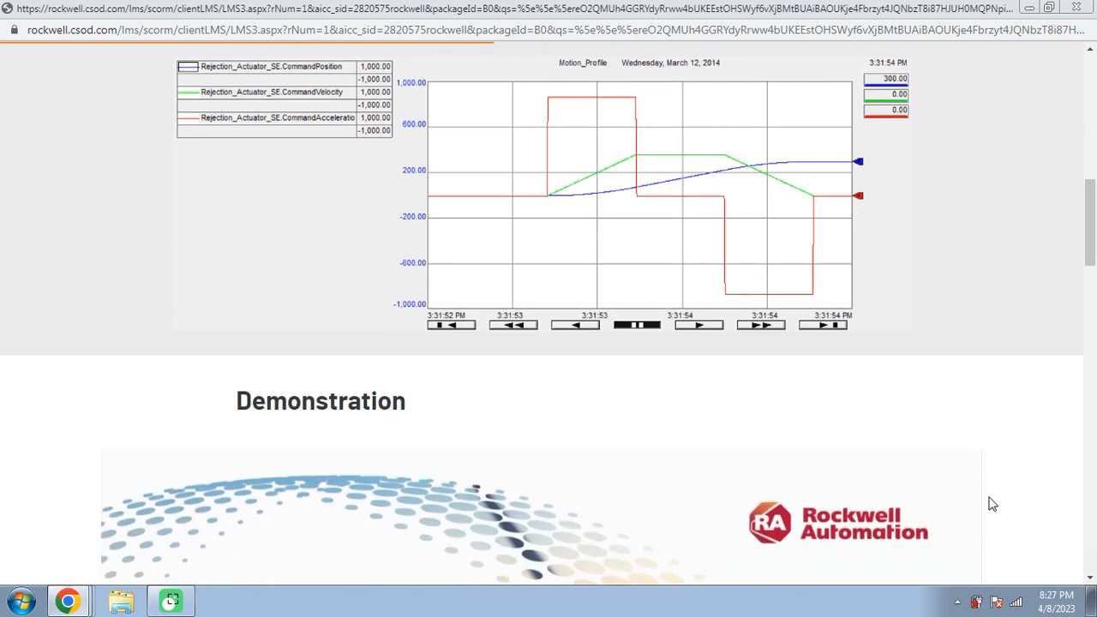
scroll(992, 504, "down", 1)
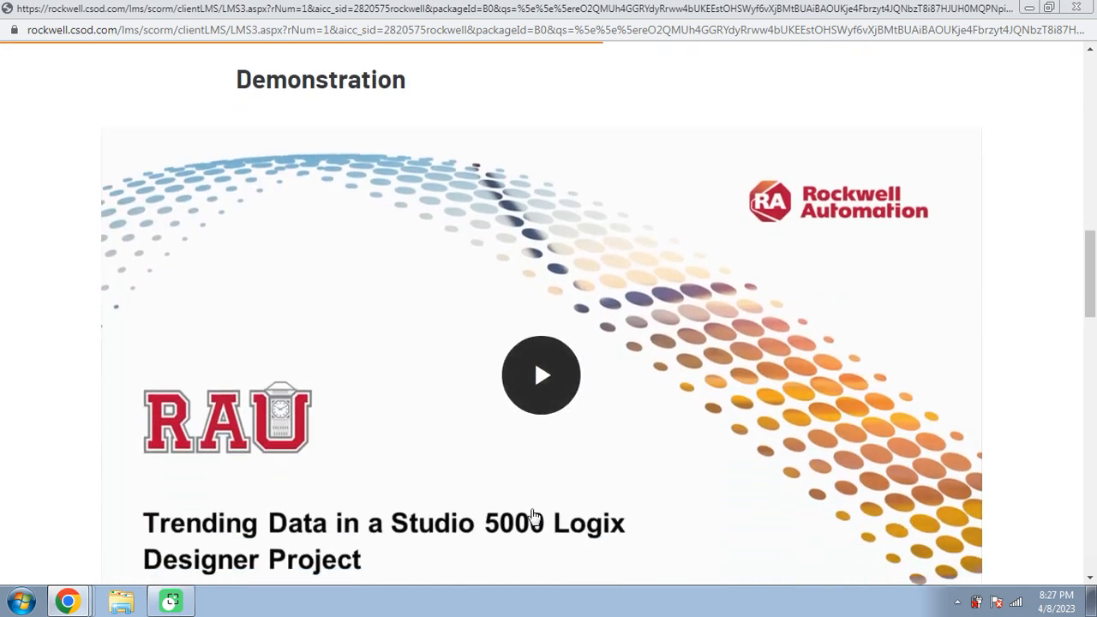
left_click(536, 375)
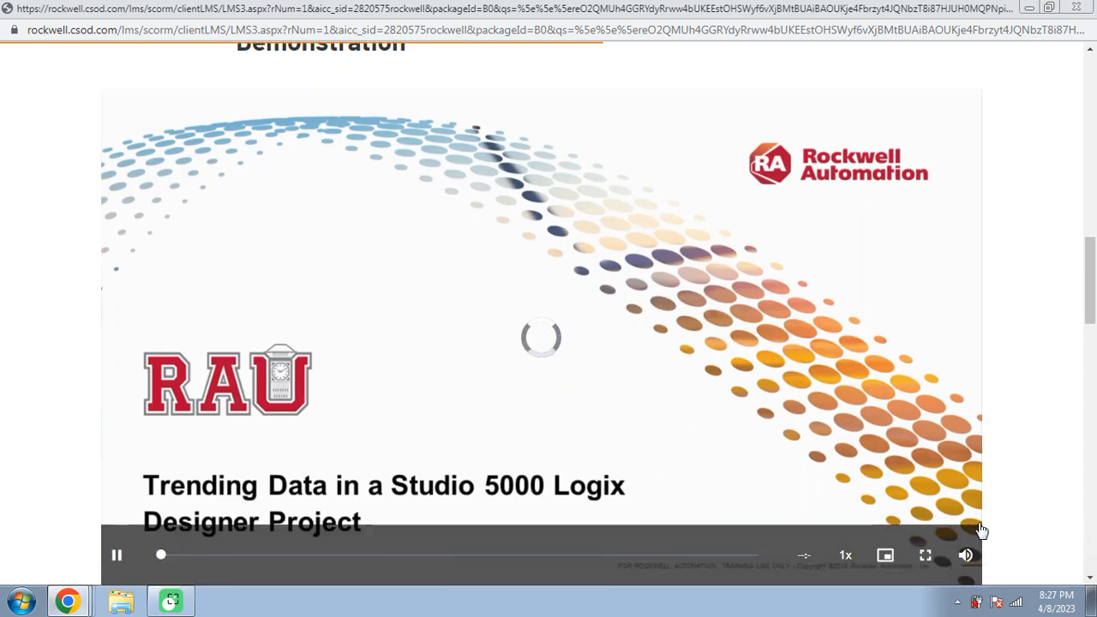
left_click(926, 554)
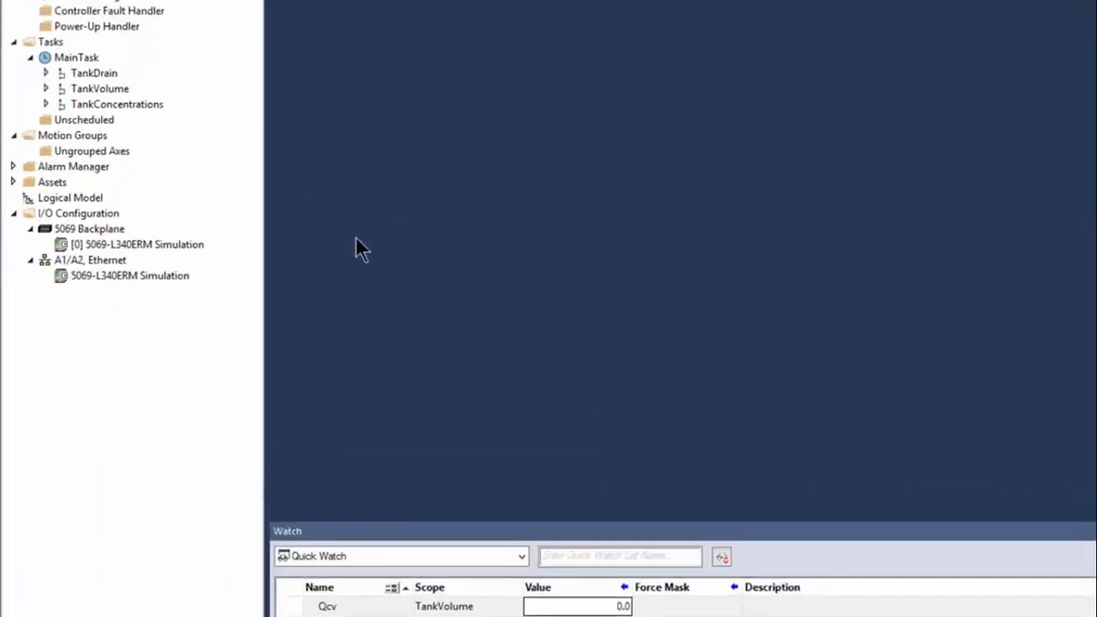
- Create a new trend under the project's Assets and name it Flow
left_click(26, 15)
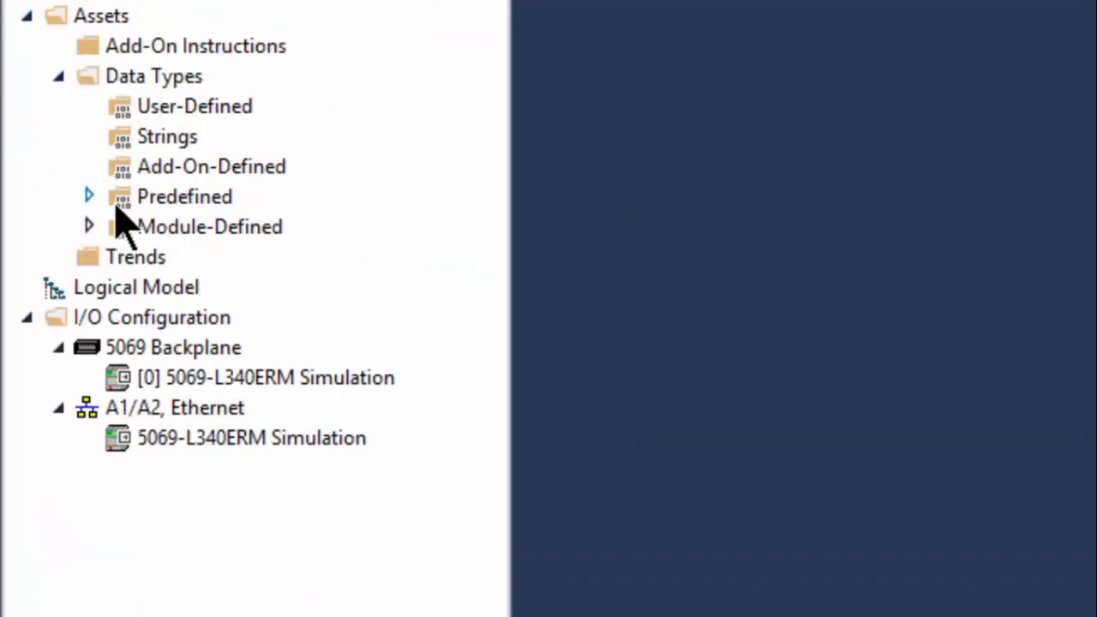
right_click(140, 264)
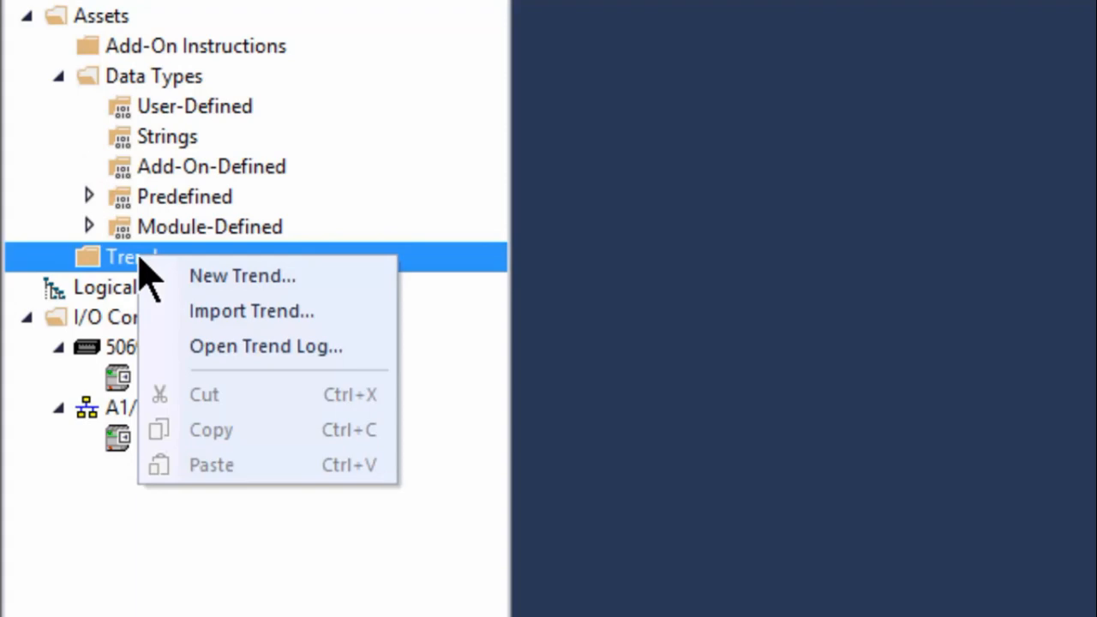
left_click(218, 276)
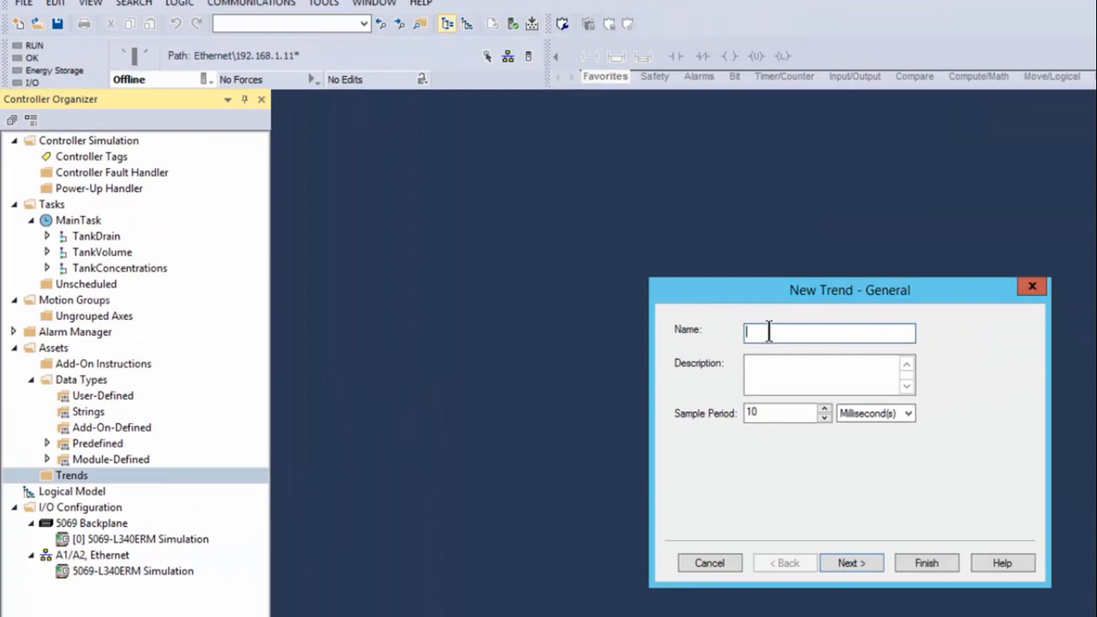
type("Flow")
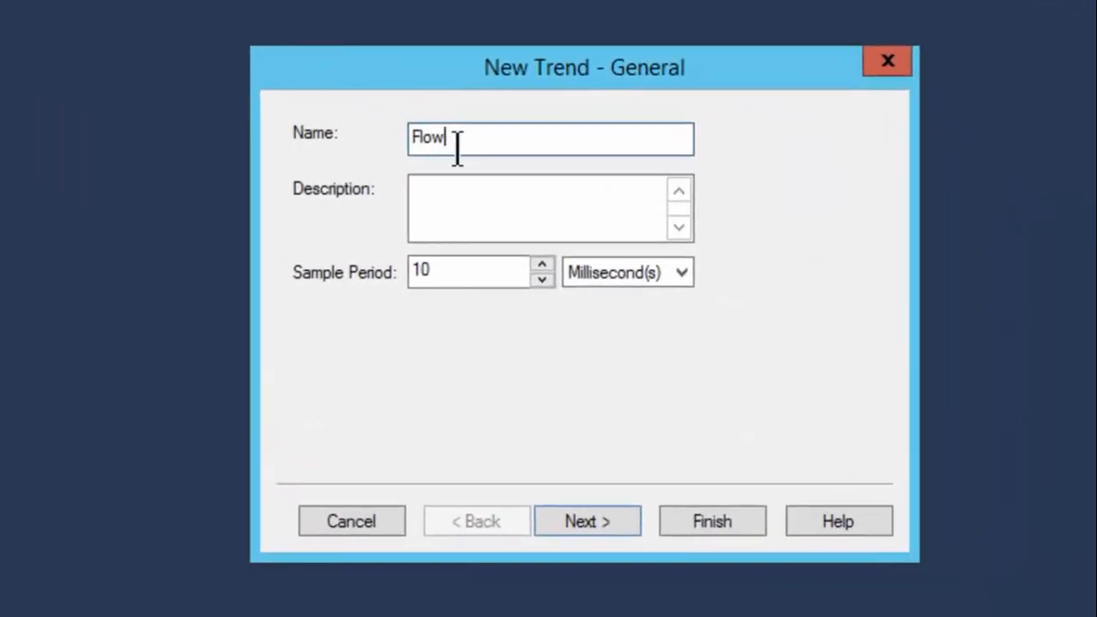
- Enter the trend description "This trend compares the valve opening to the inflow." and continue to the tag configuration with a 10 millisecond sample period
left_click(468, 189)
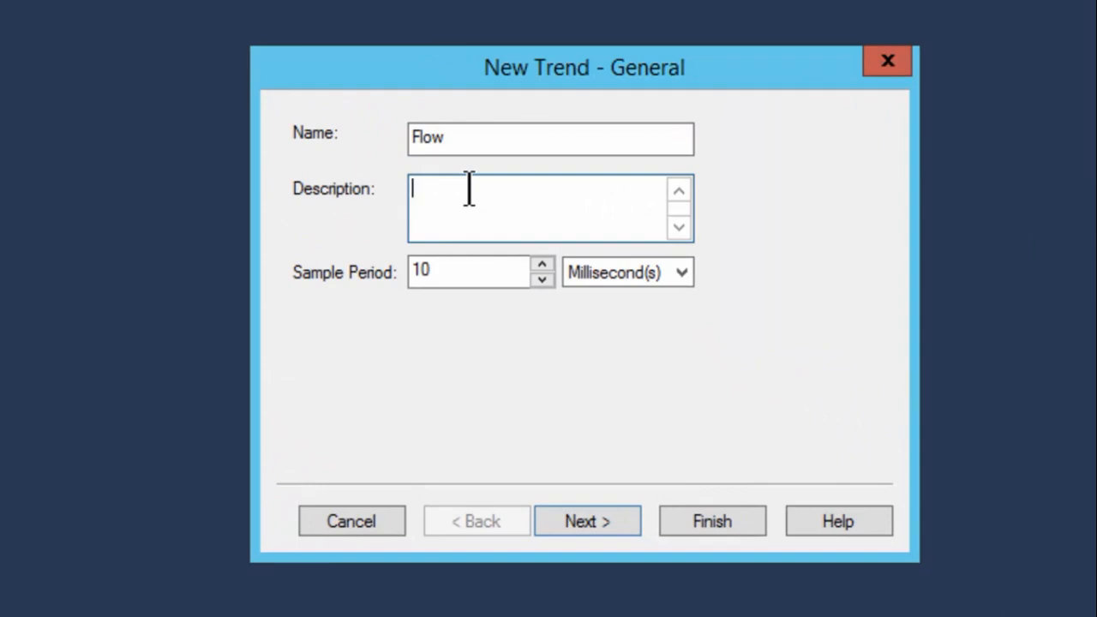
type("This trend com")
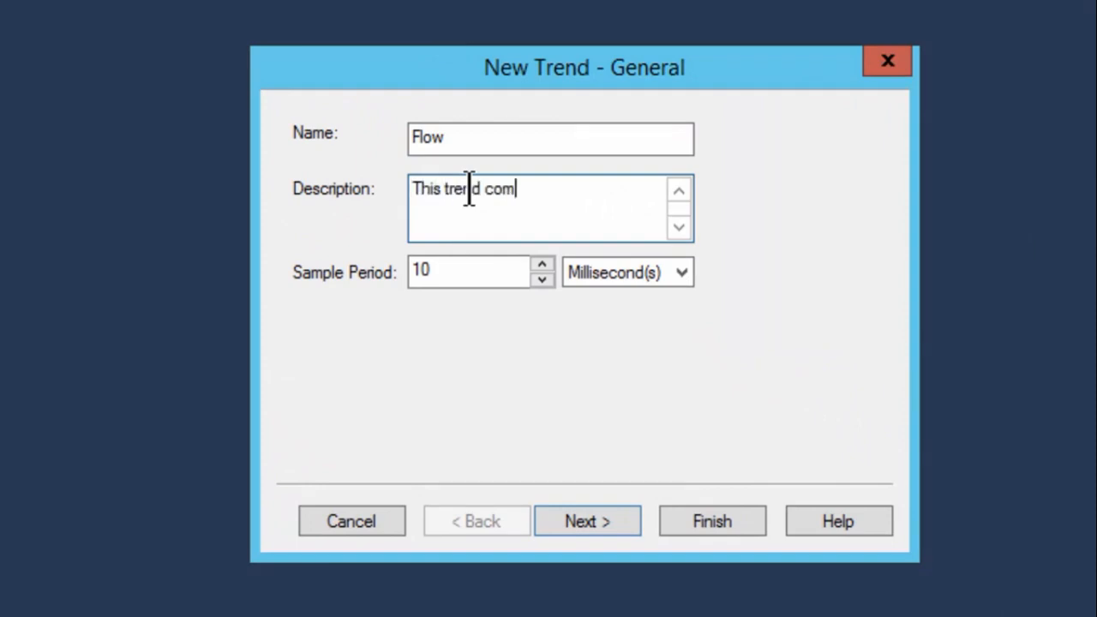
type("pares the ")
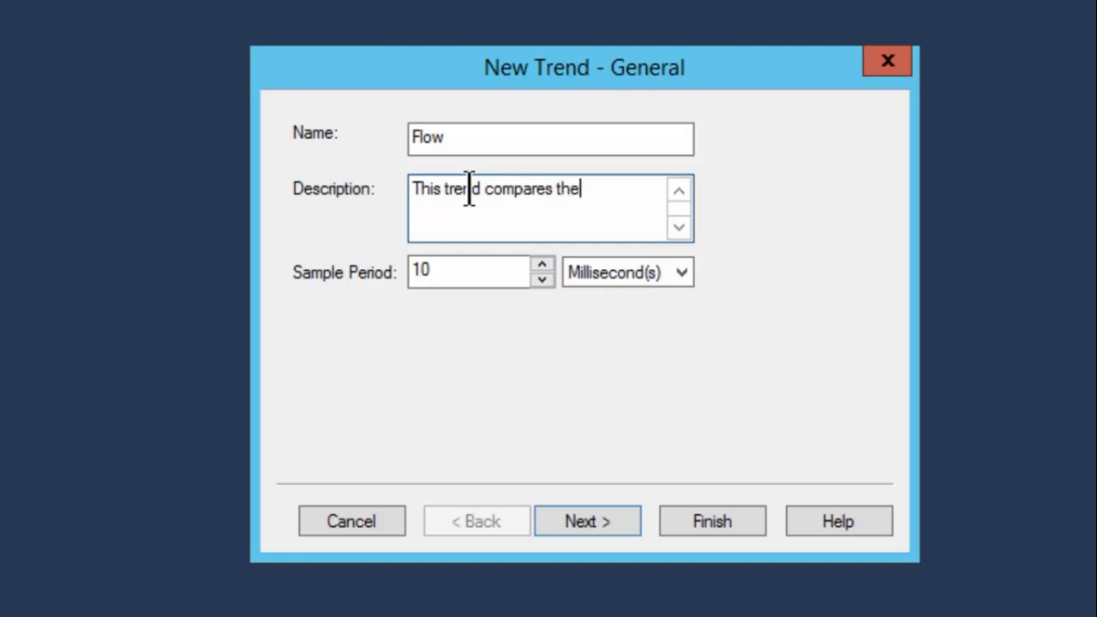
type("valve opening")
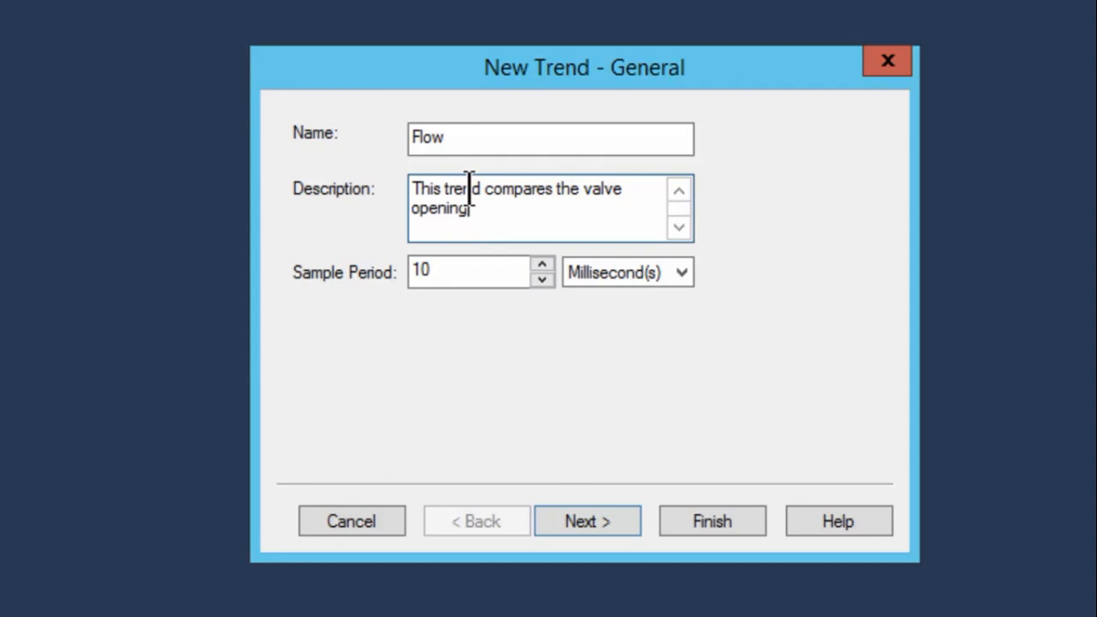
type(" to the inflow")
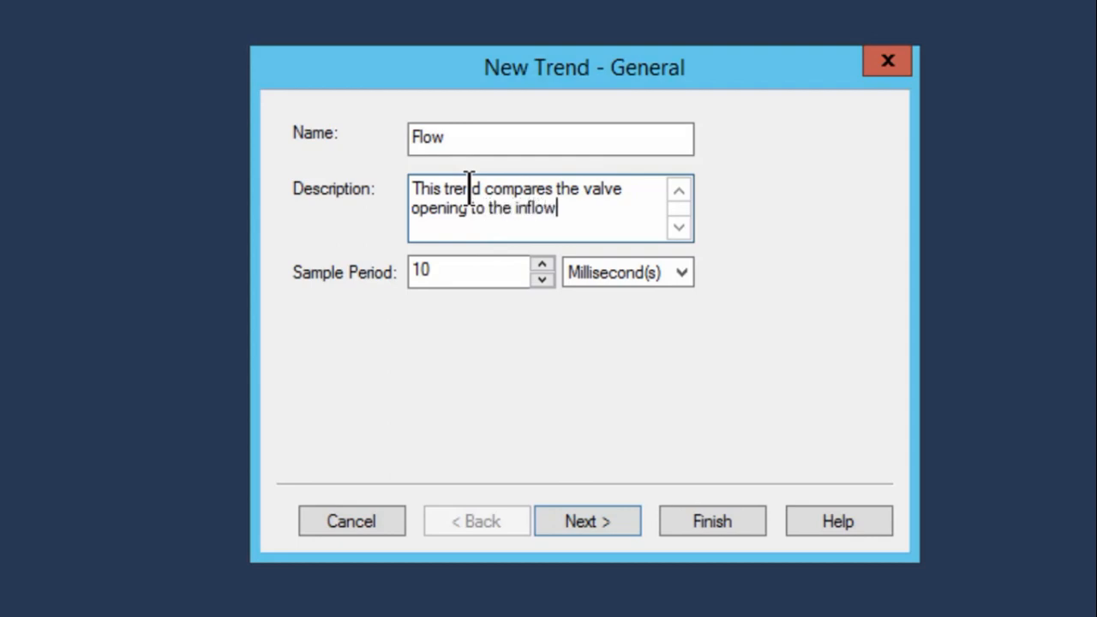
type(".")
left_click(439, 272)
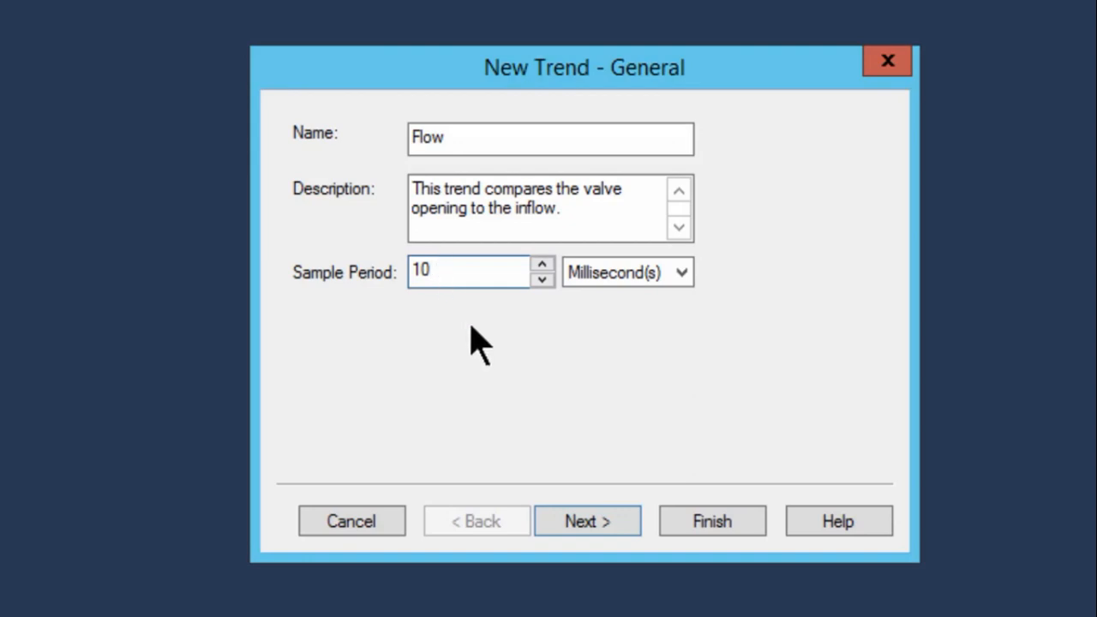
left_click(591, 522)
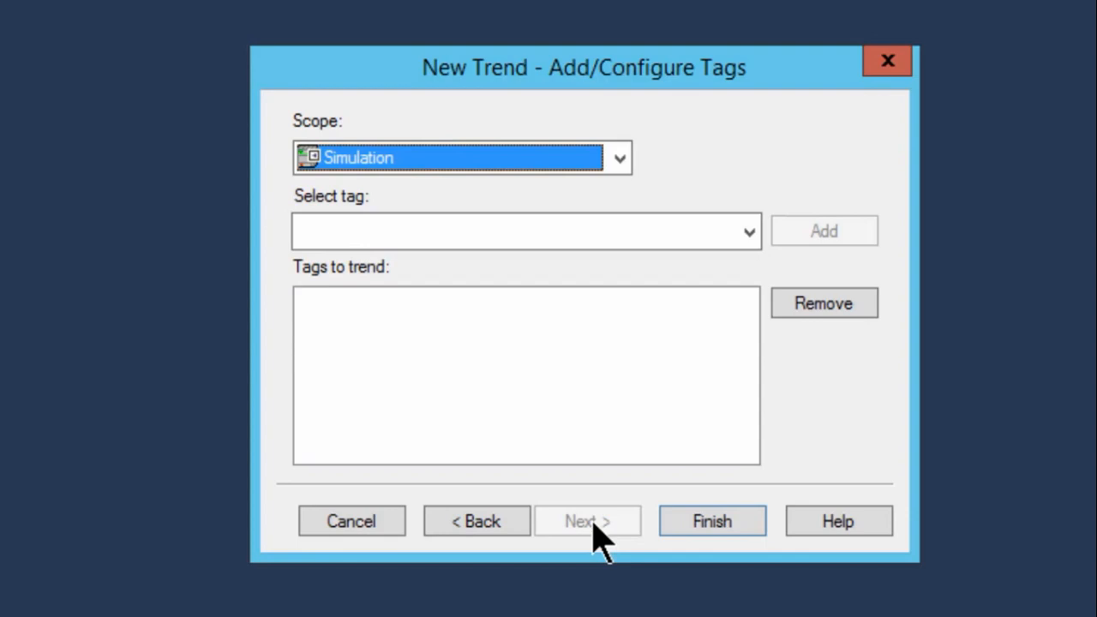
- Set the tag scope to TankVolume and add the Qcv tag to the trend
left_click(620, 159)
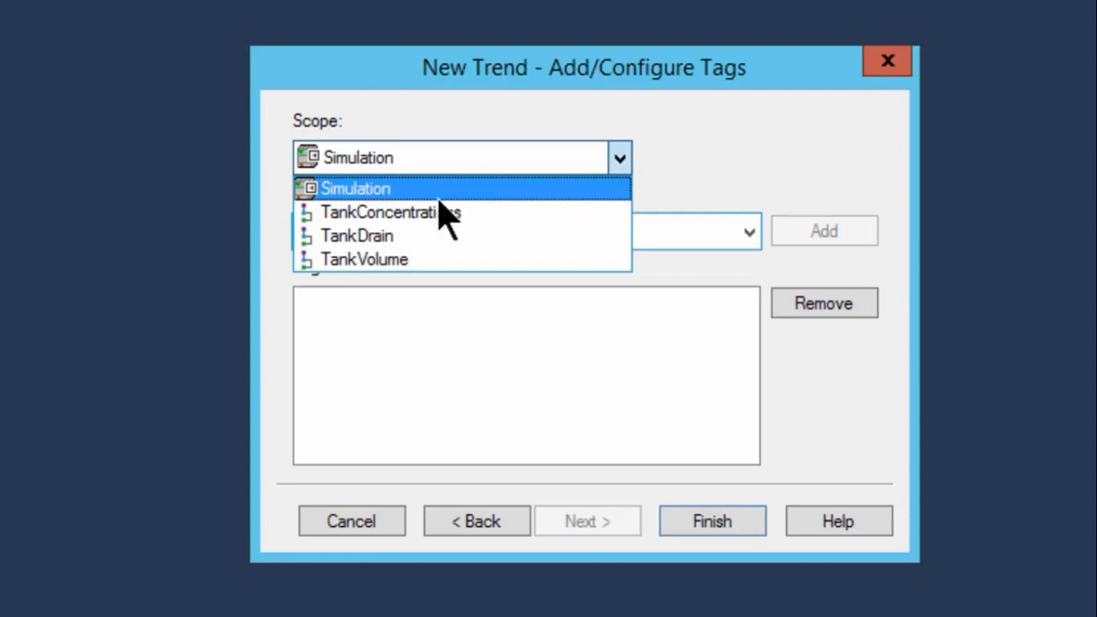
left_click(377, 259)
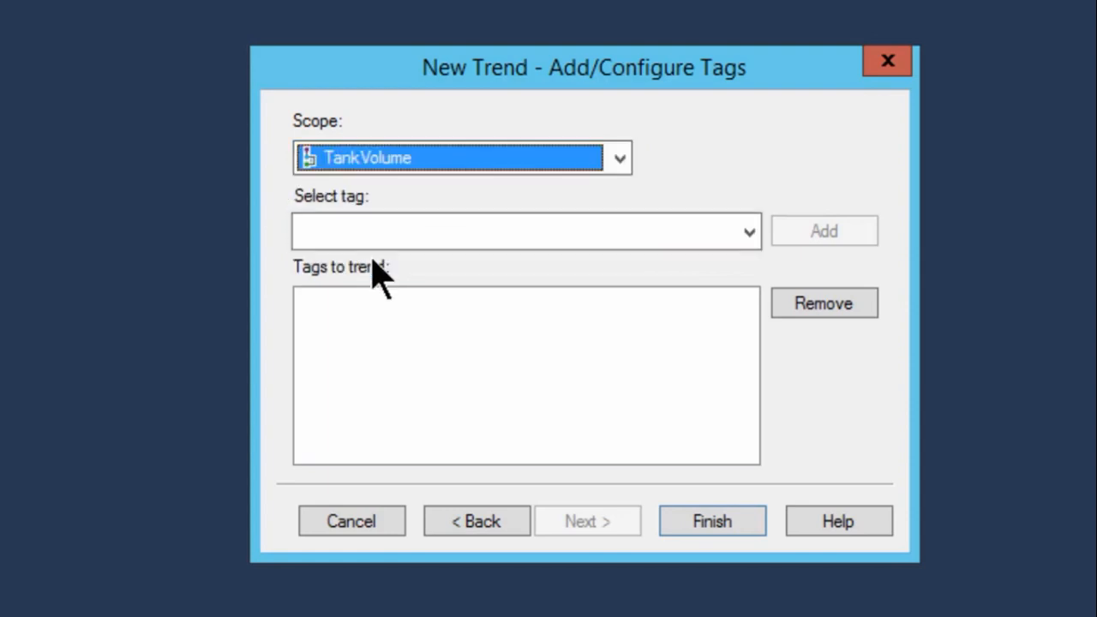
left_click(748, 233)
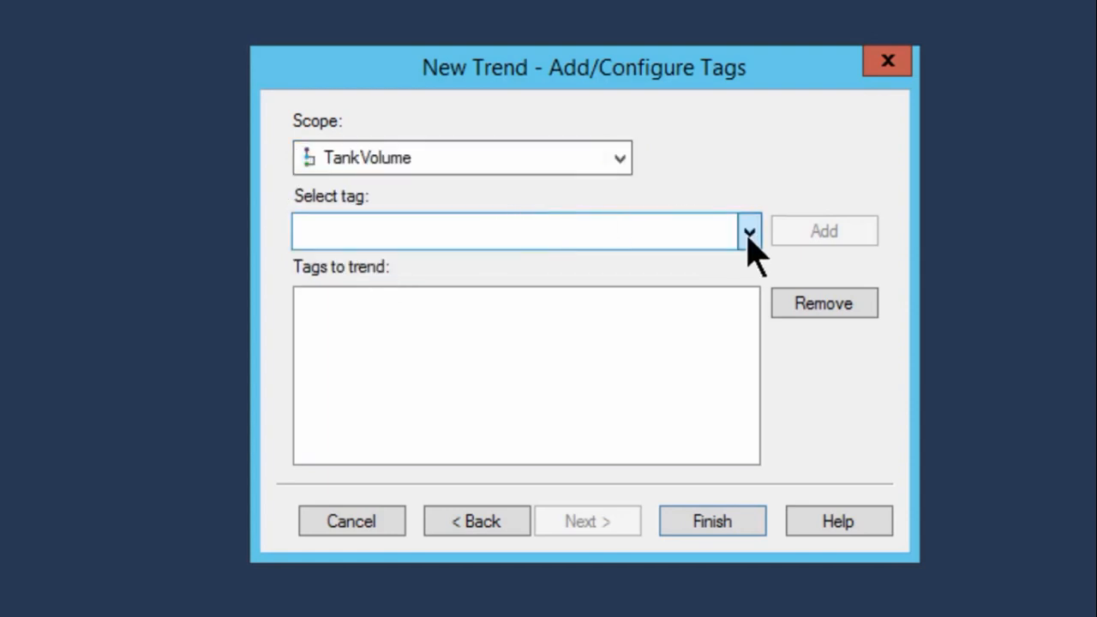
left_click_drag(827, 355, 824, 458)
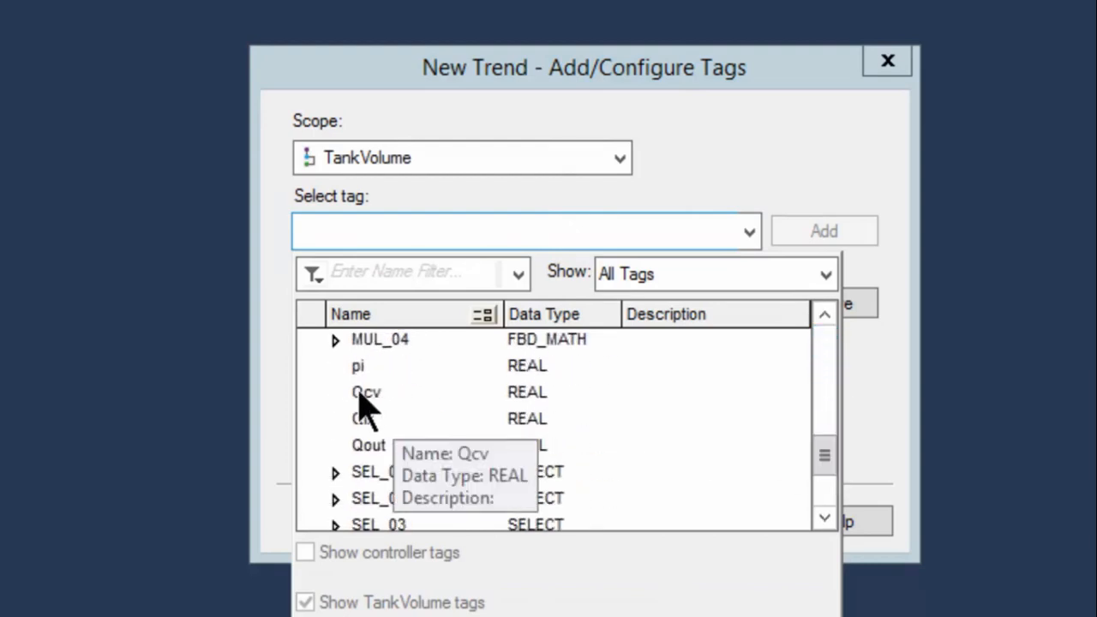
left_click(360, 396)
left_click(360, 400)
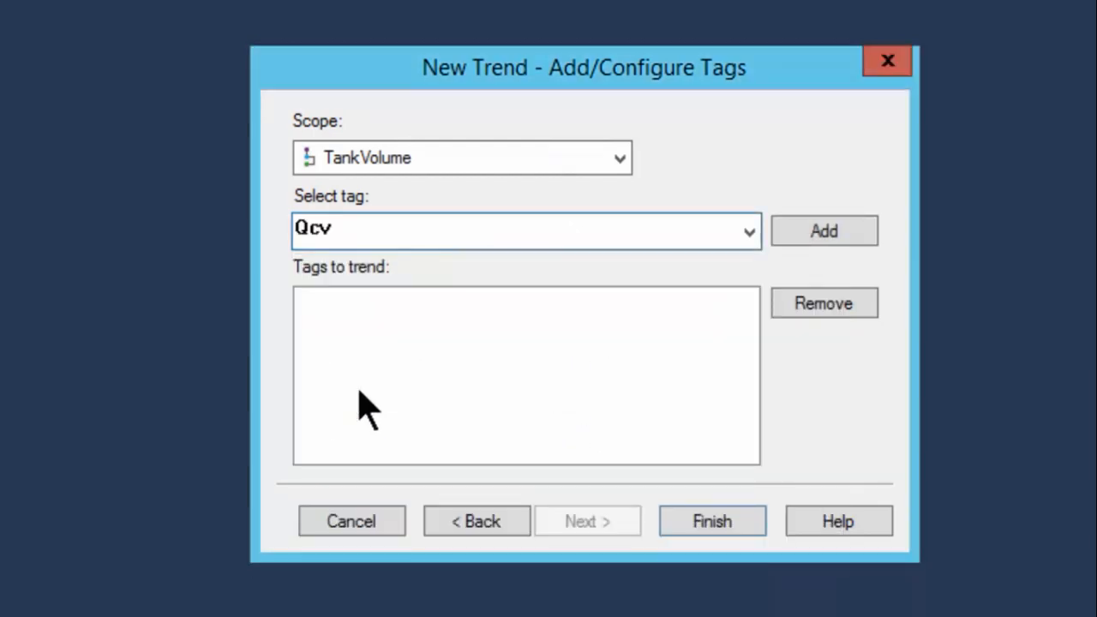
left_click(814, 230)
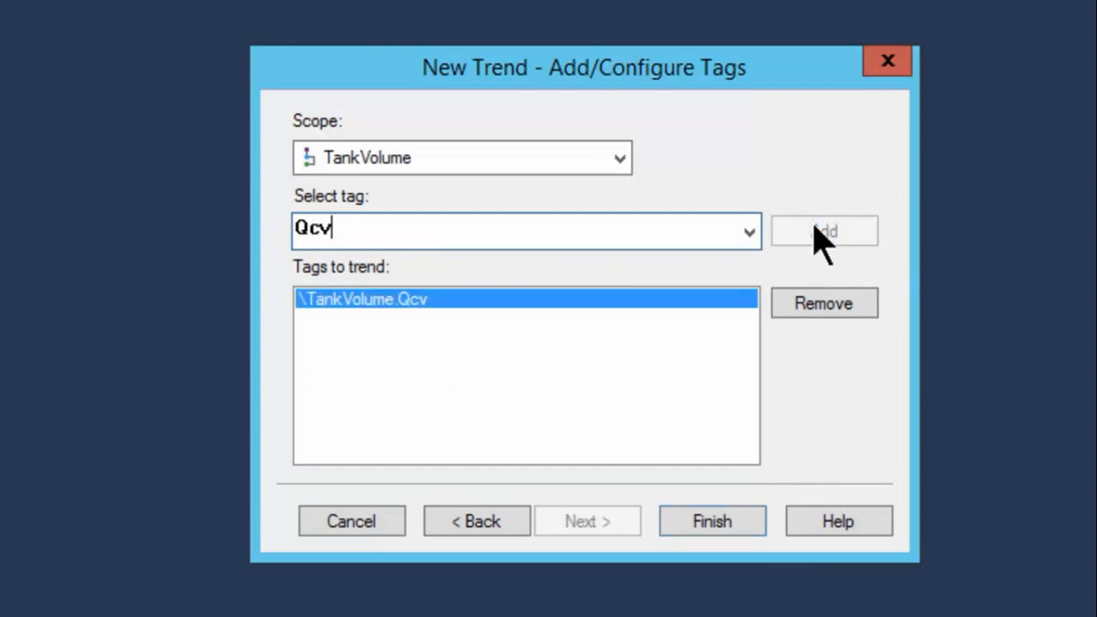
- Add the TankVolume tag Qin to the trend and finish creating the trend
left_click(750, 232)
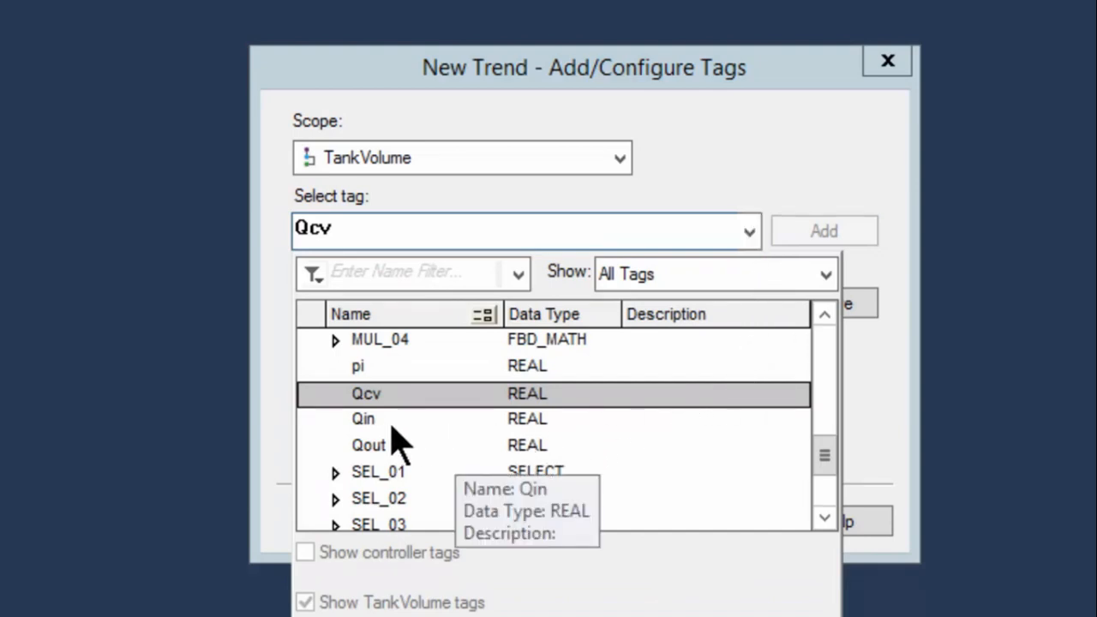
double_click(367, 420)
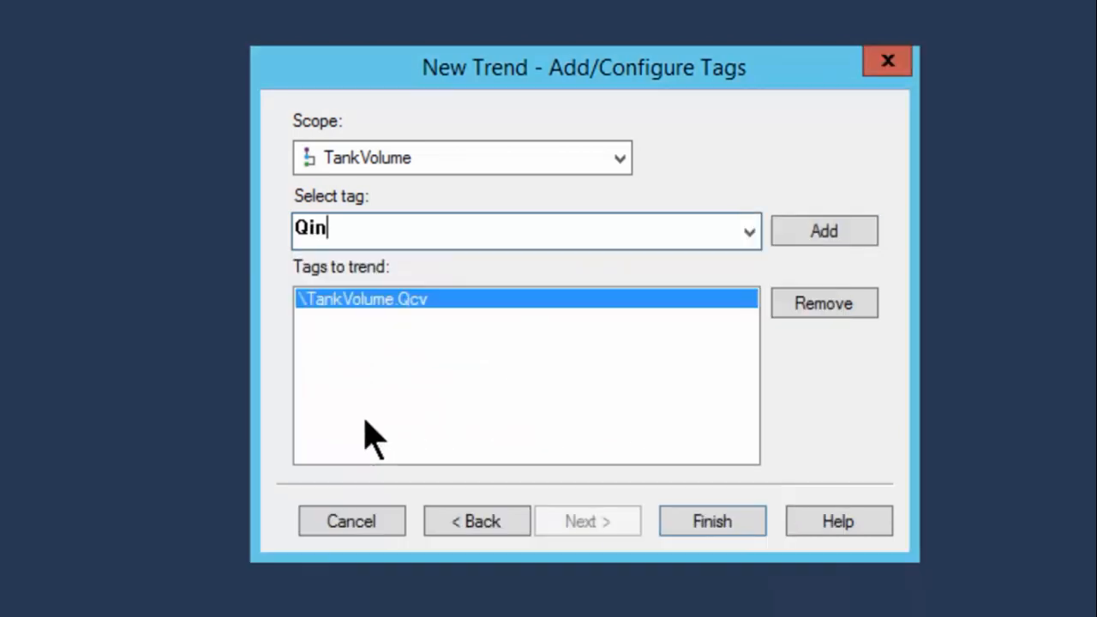
left_click(821, 232)
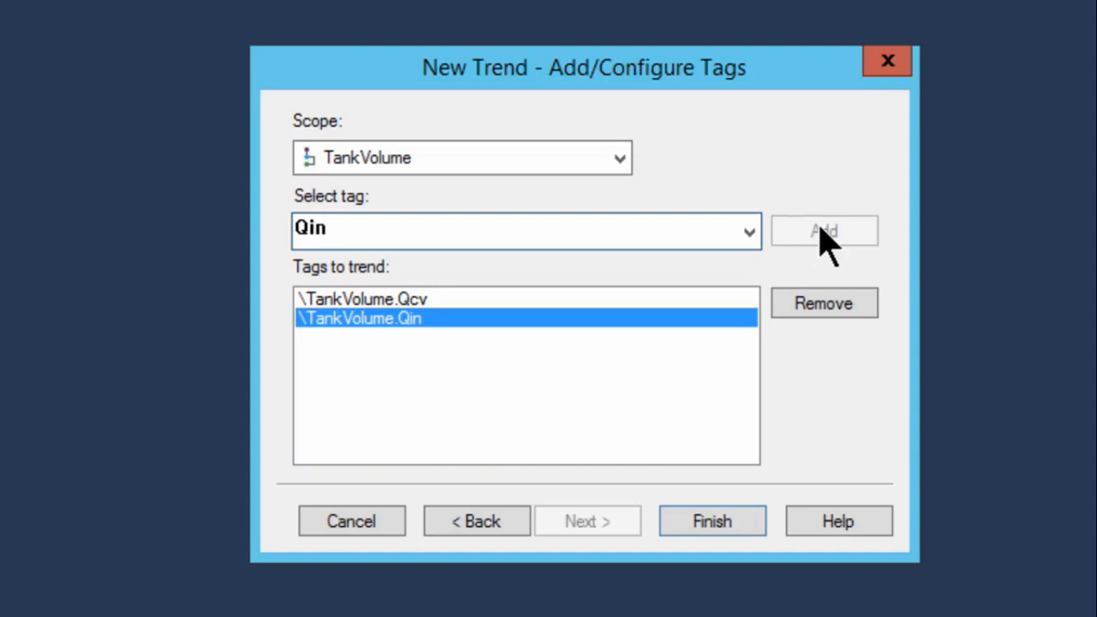
left_click(661, 482)
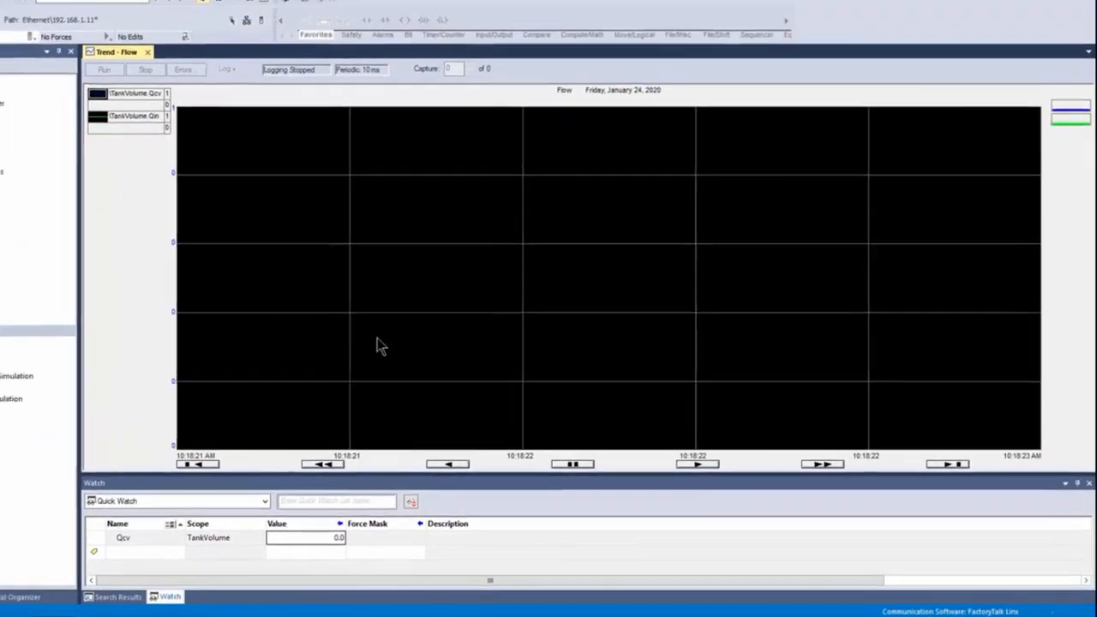
- Go online with the controller and start running the Flow trend
left_click(76, 62)
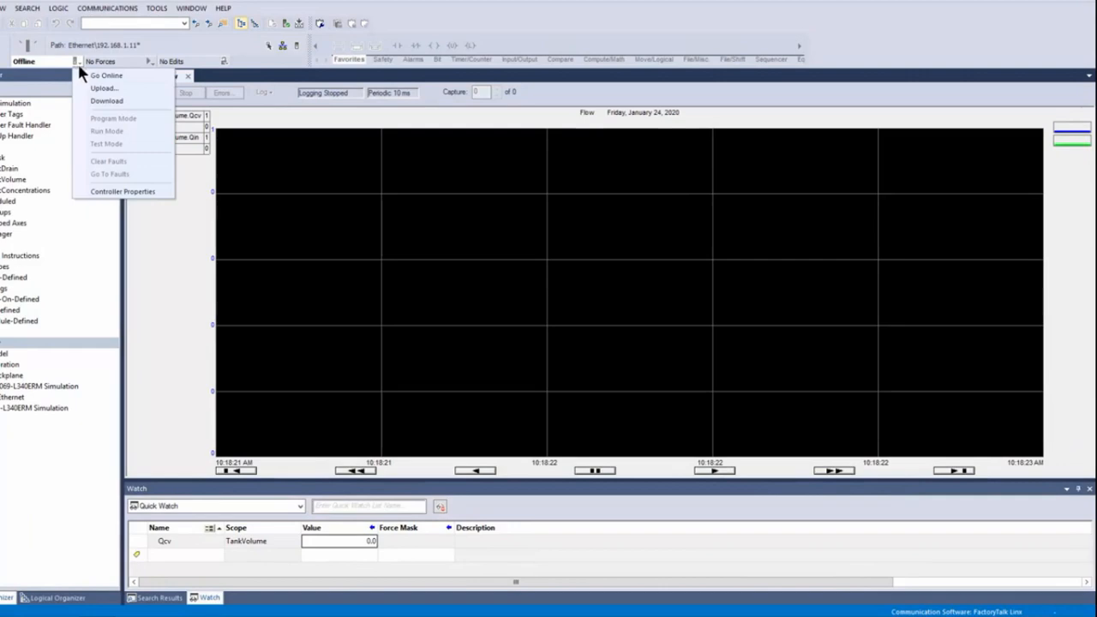
left_click(95, 72)
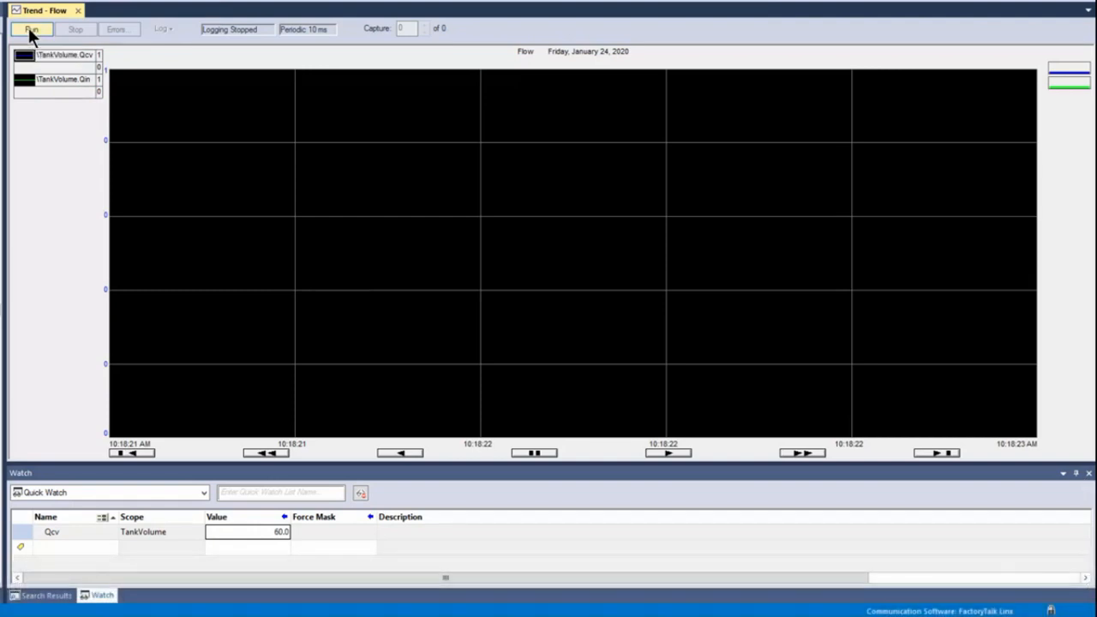
left_click(30, 28)
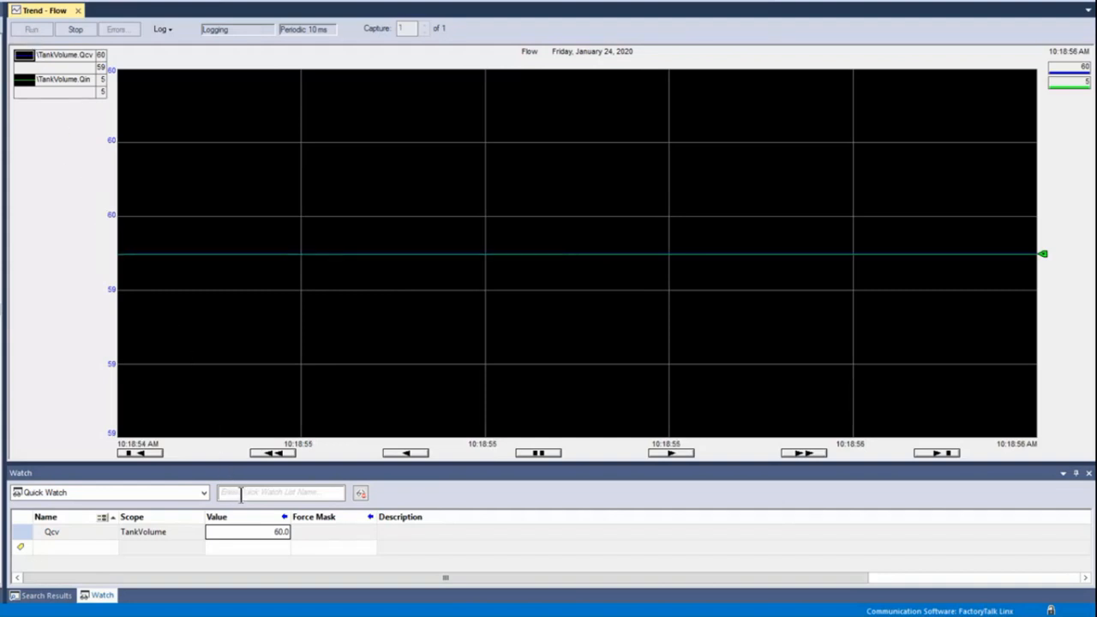
- Set the watched Qcv tag to 100, 0 and finally 50 while the Flow trend is running
left_click(268, 531)
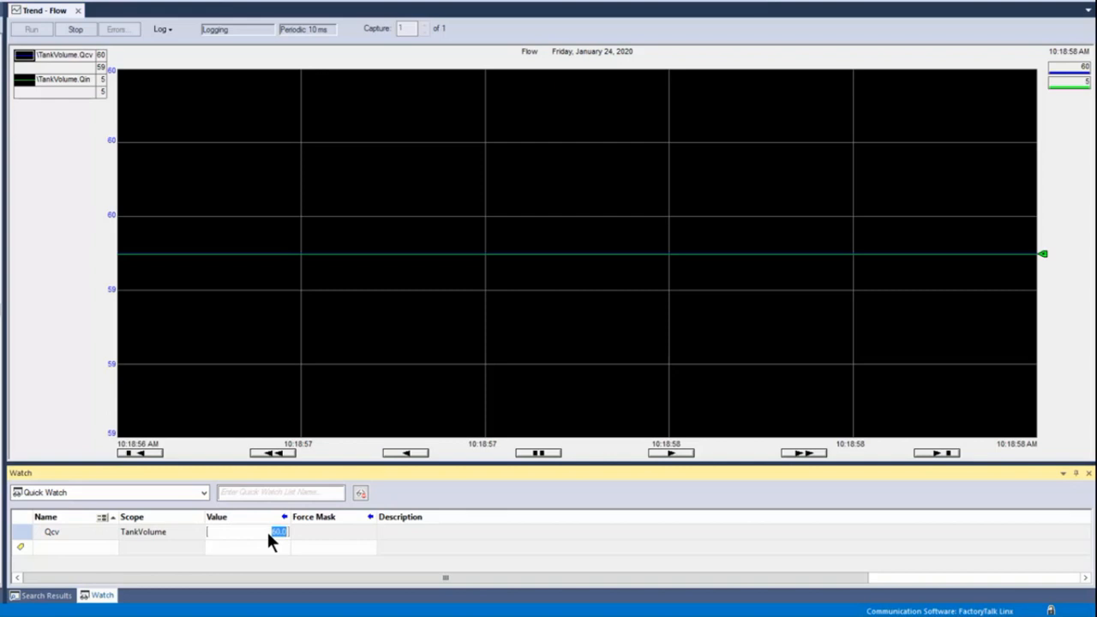
type("100")
key("Return")
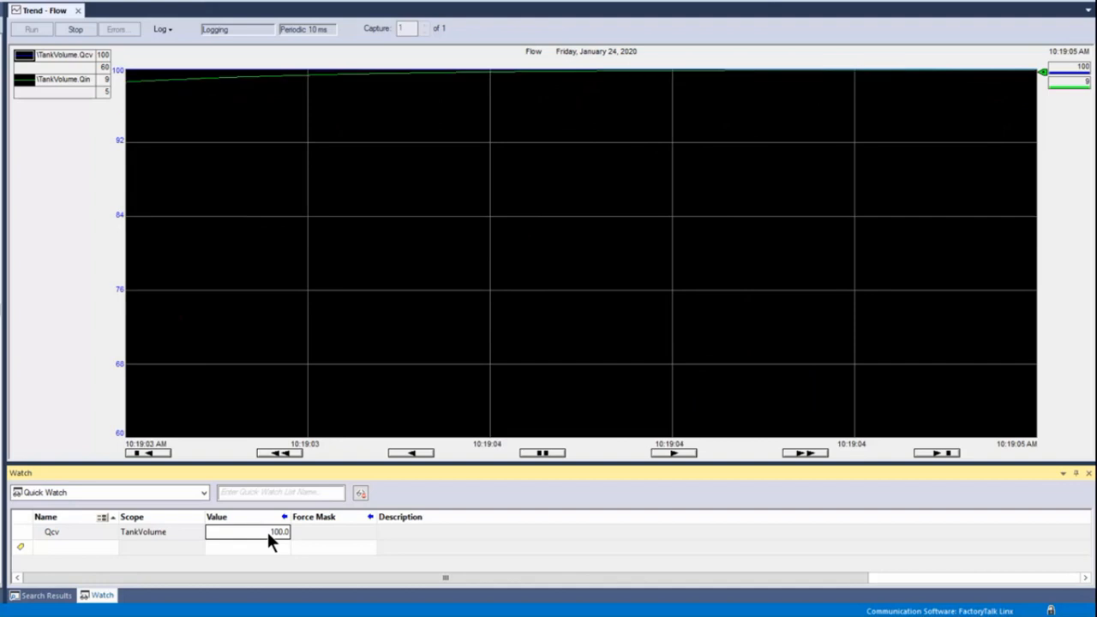
type("0")
key("Return")
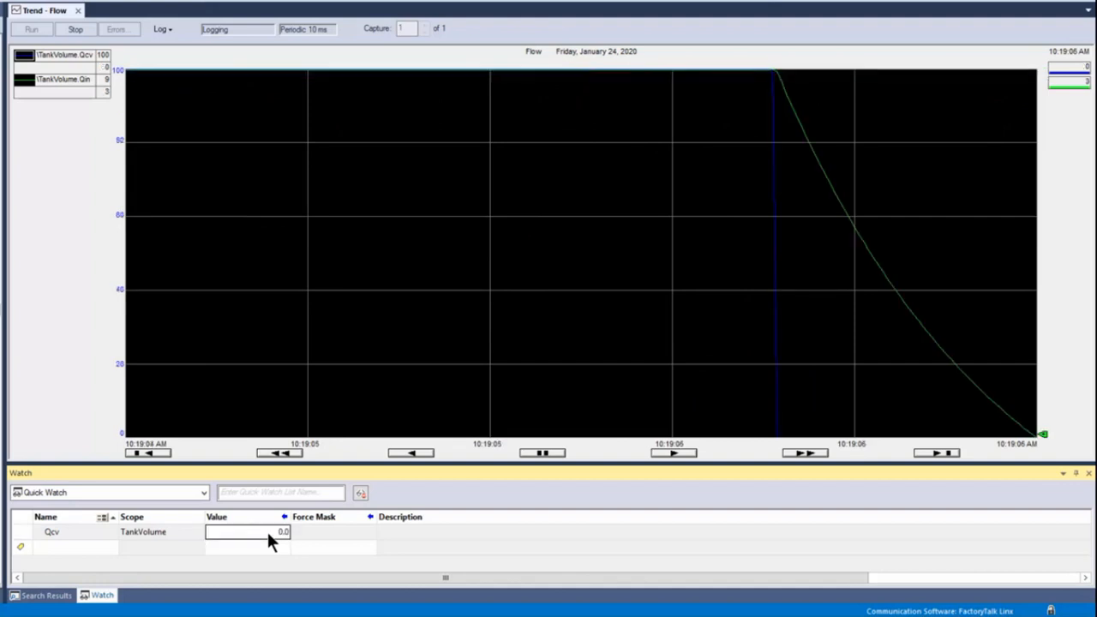
type("50")
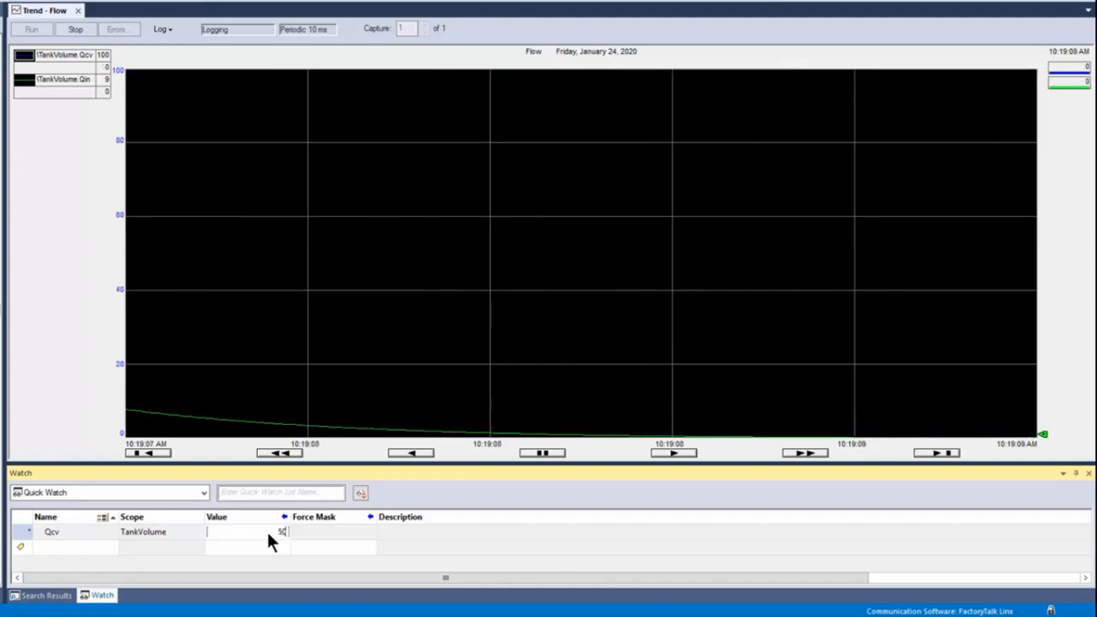
key("Return")
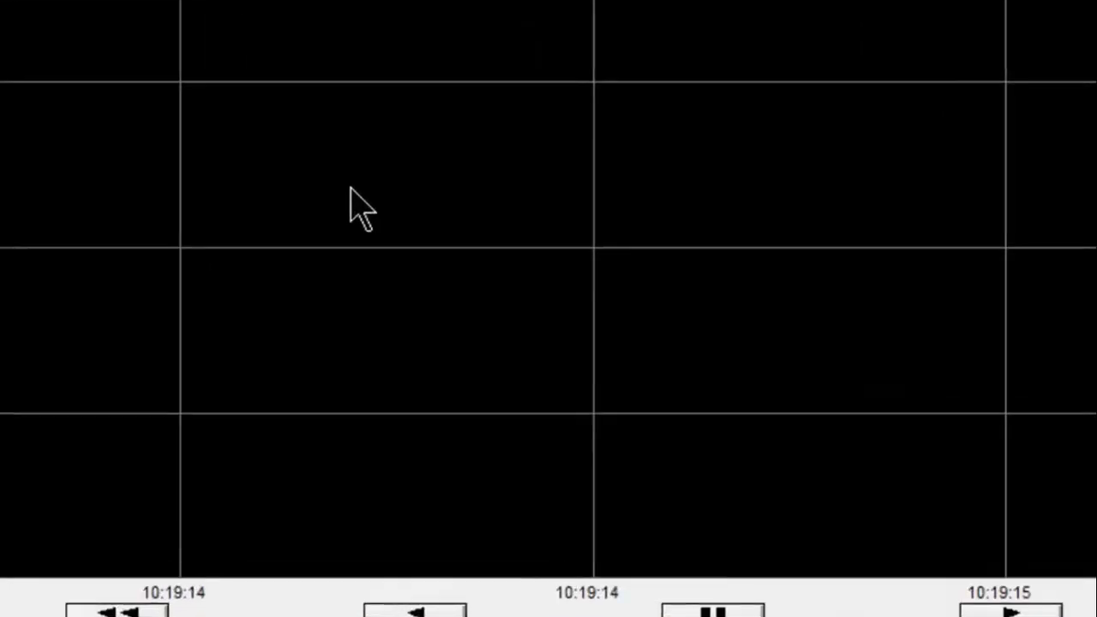
- Open the Flow trend's chart properties and set the chart background color to white
right_click(350, 187)
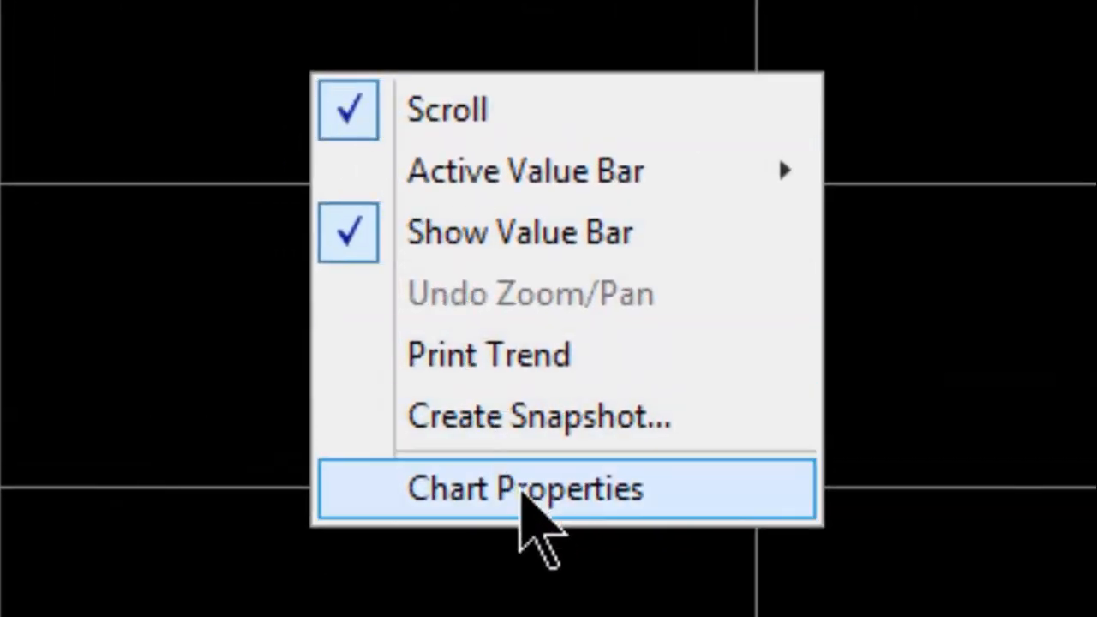
left_click(521, 490)
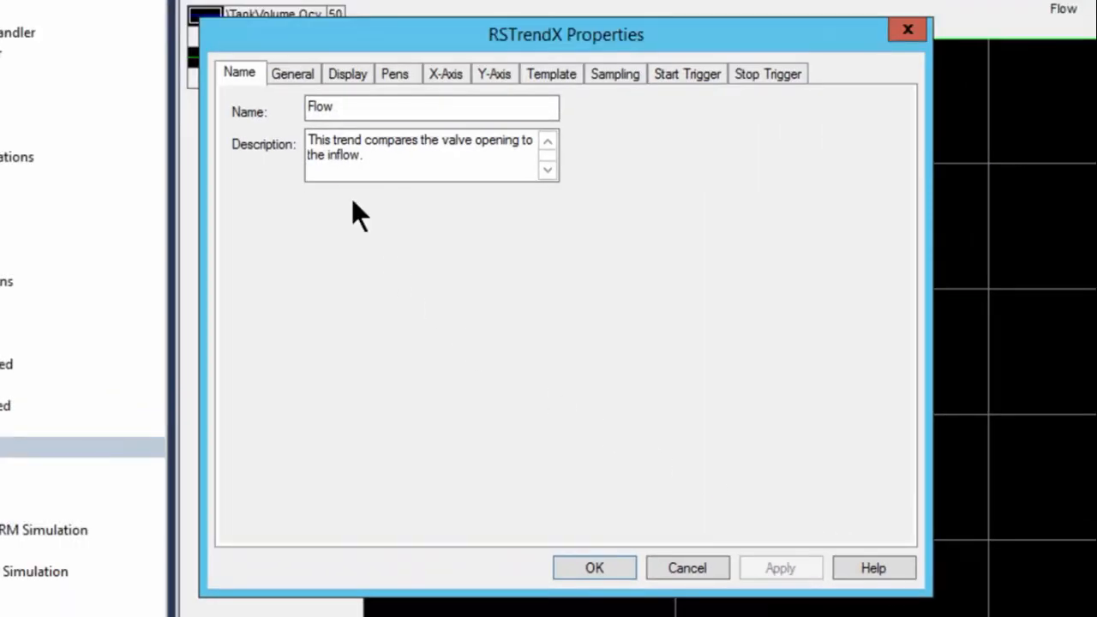
left_click(337, 70)
left_click(450, 202)
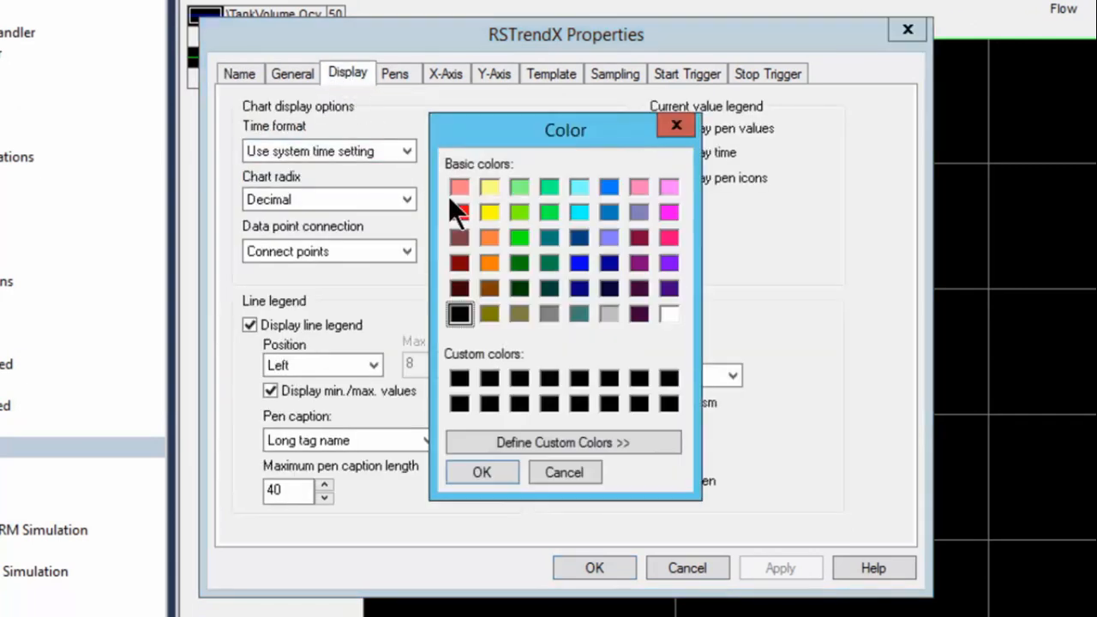
left_click(669, 315)
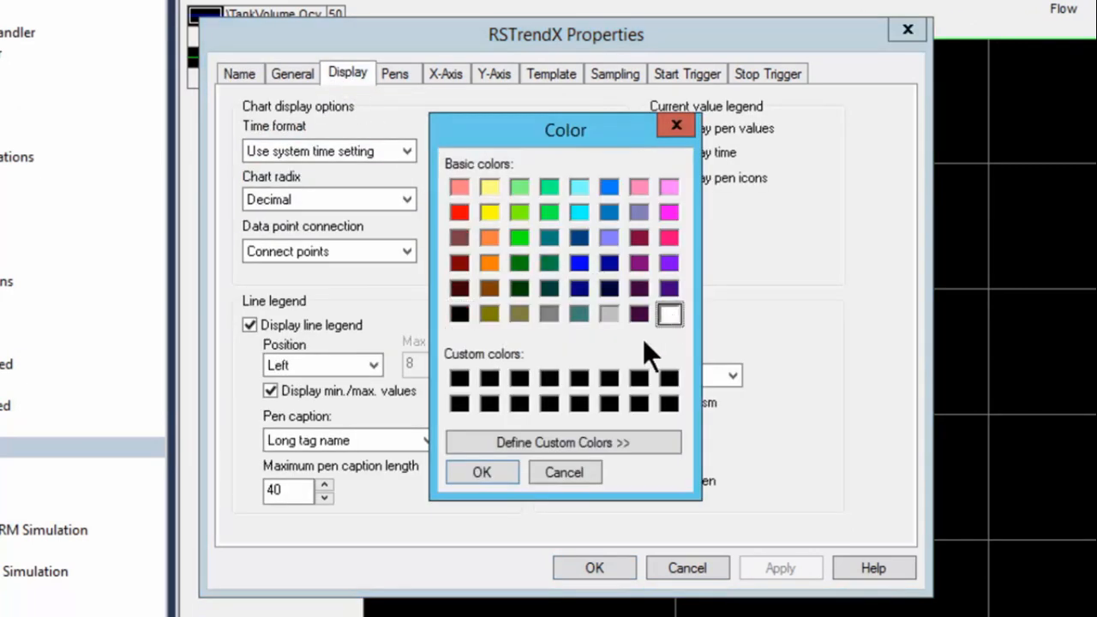
left_click(500, 474)
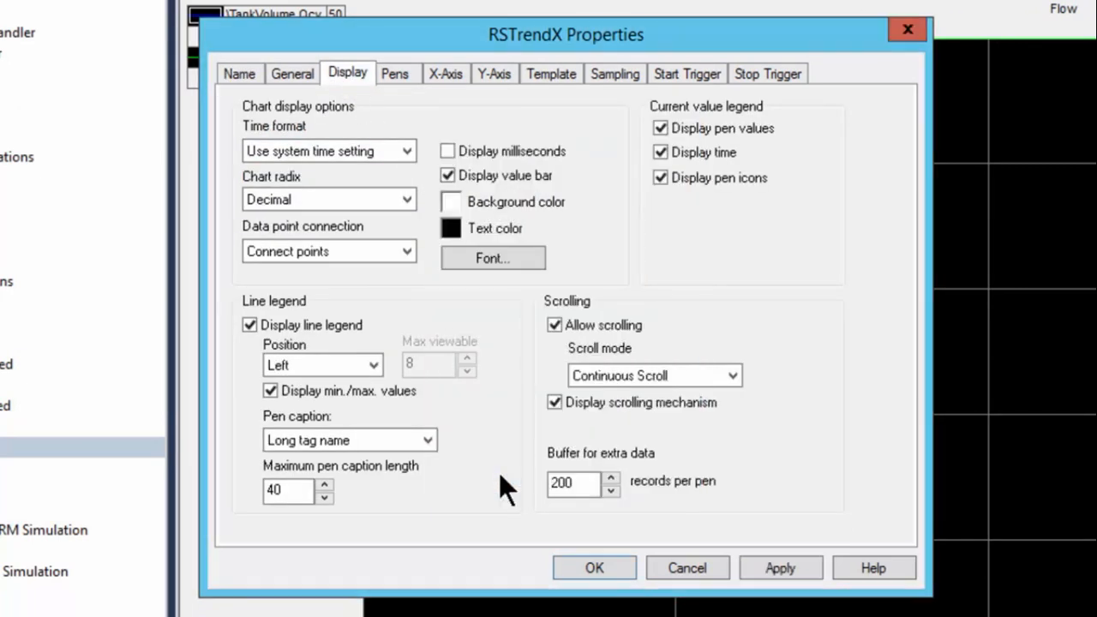
- Change the color of the TankVolume.Qin pen to red
left_click(398, 73)
double_click(432, 166)
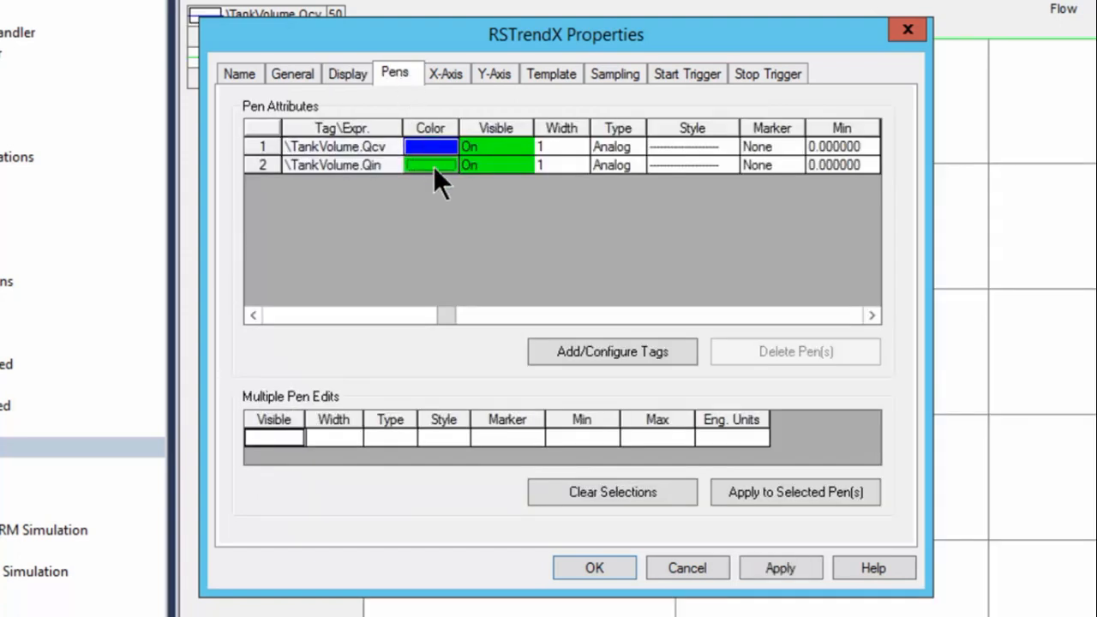
left_click(456, 208)
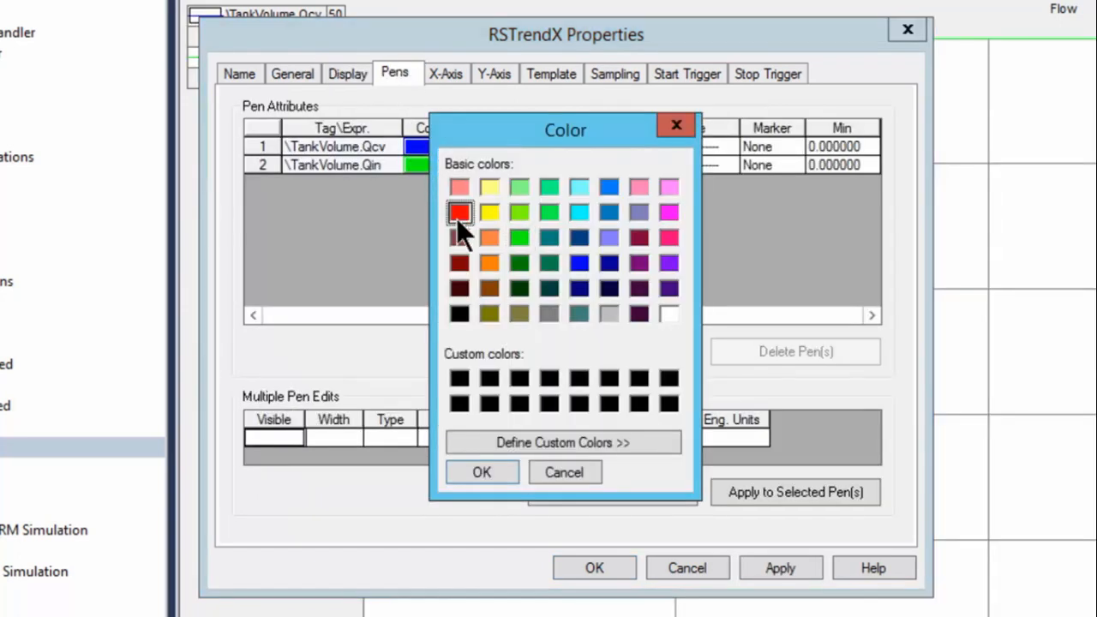
left_click(481, 473)
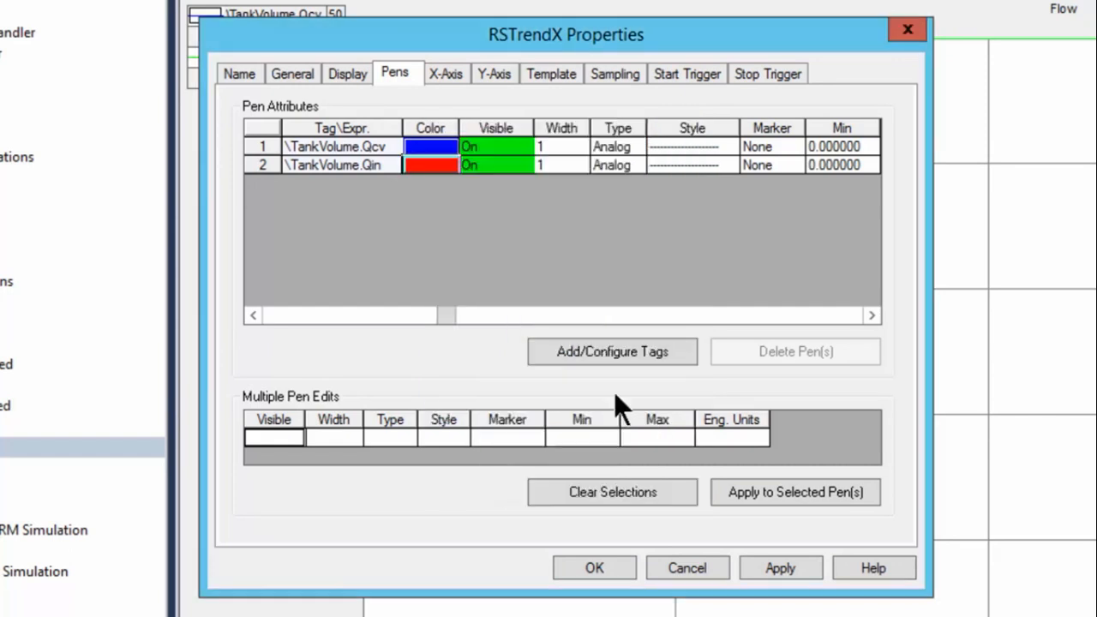
- Set the maximum value of the TankVolume.Qin pen to 10
left_click(872, 315)
left_click(872, 314)
left_click(872, 314)
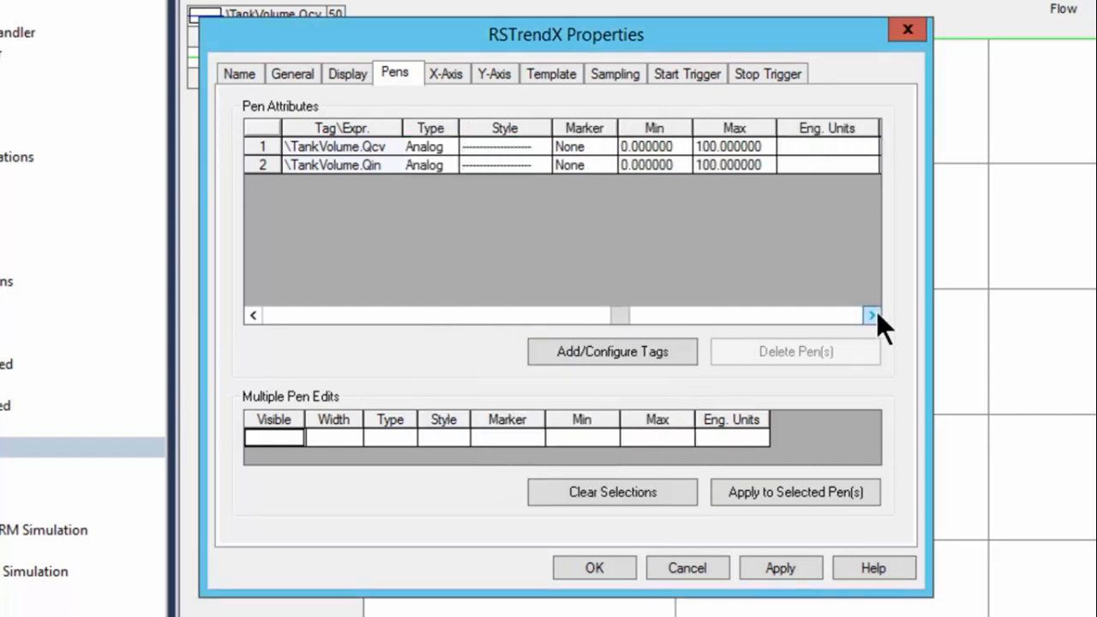
left_click(732, 165)
type("10")
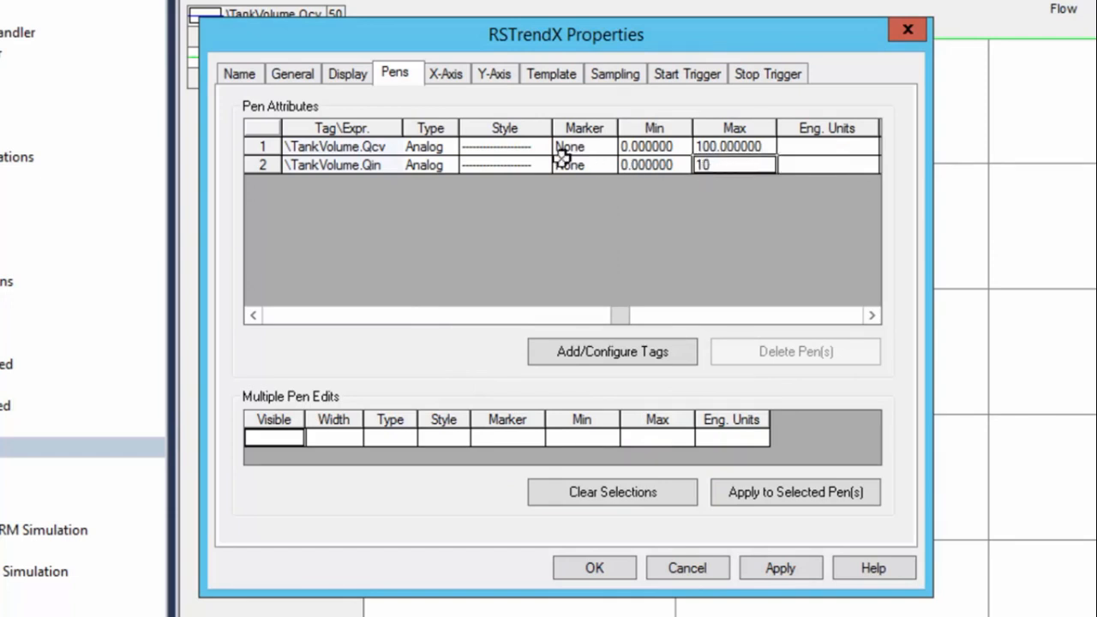
- Set the X-axis to 3 major grid lines and 1 minor grid line
left_click(443, 68)
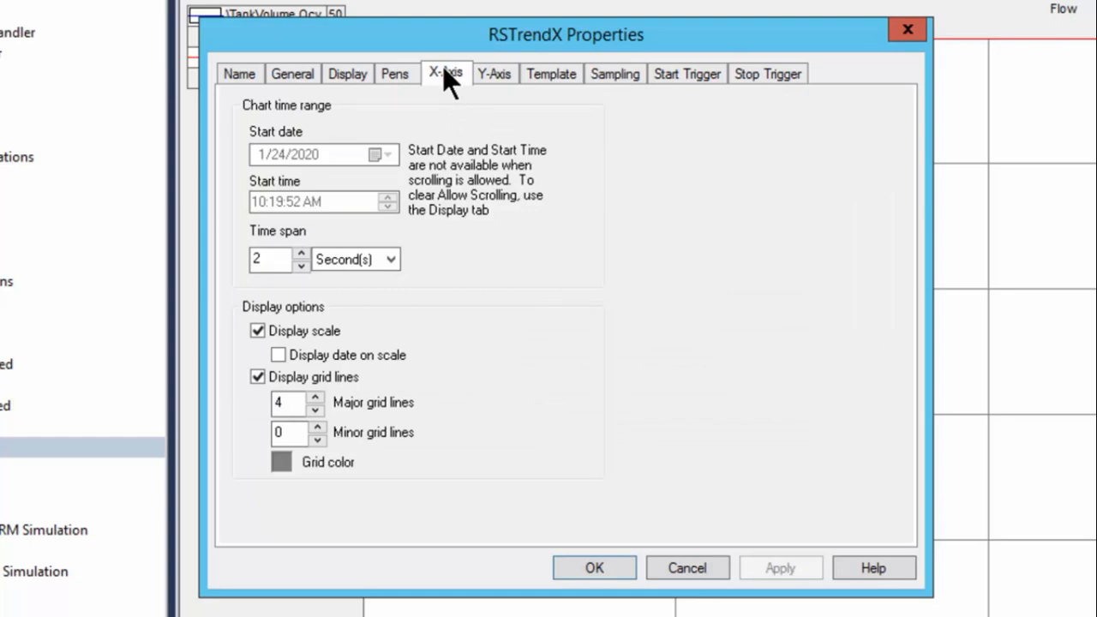
left_click(315, 409)
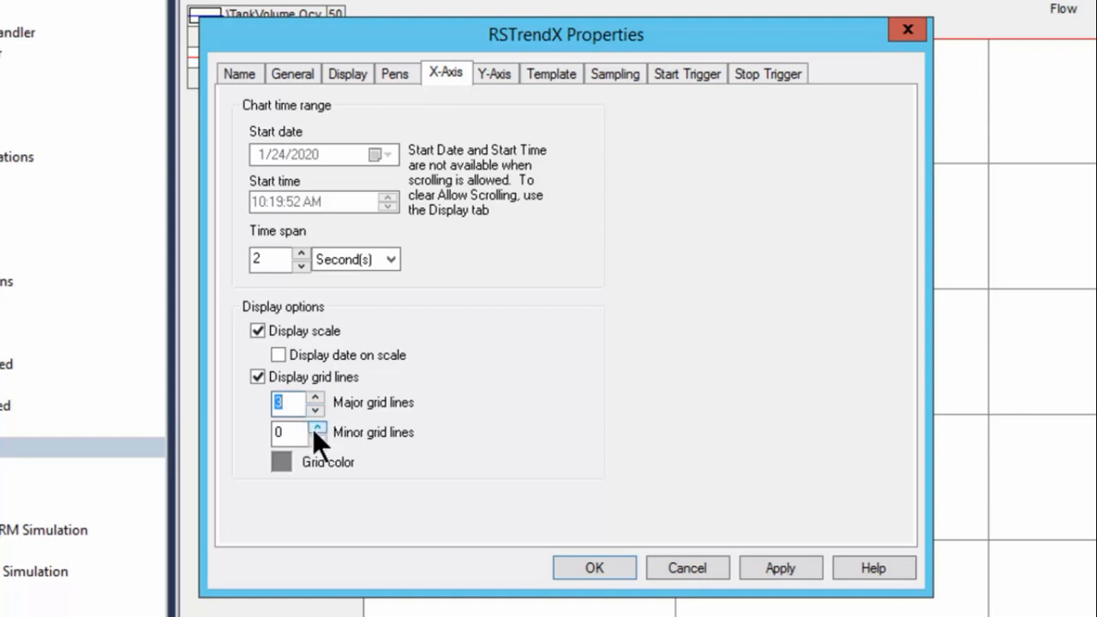
left_click(315, 427)
- Set the Y-axis to Preset minimum/maximum values with 1 minor grid line and accept the chart properties
left_click(494, 72)
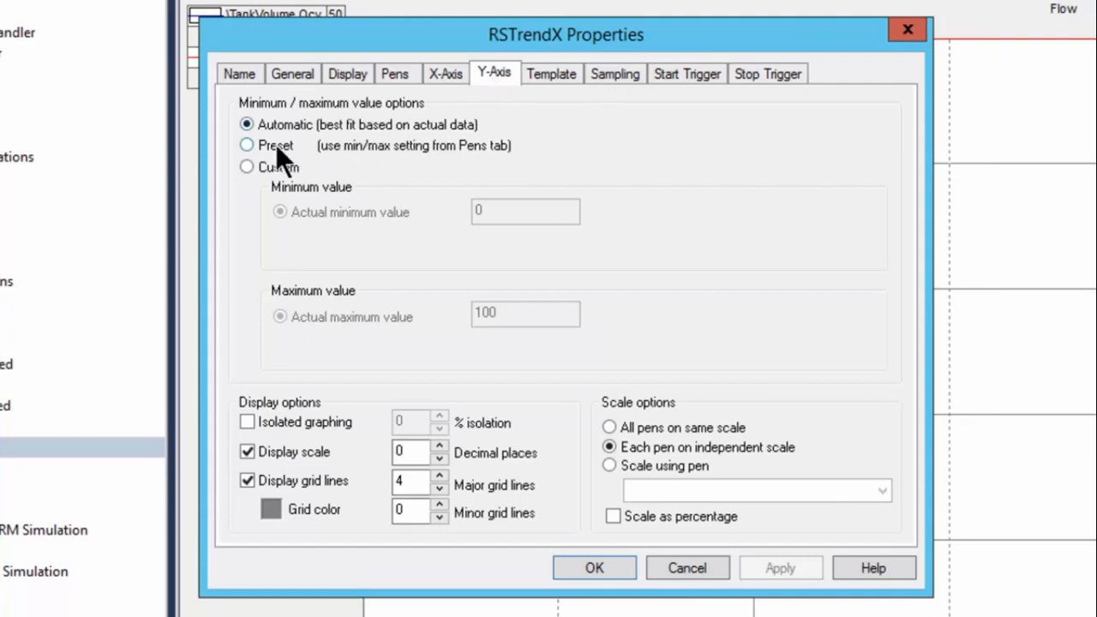
left_click(247, 146)
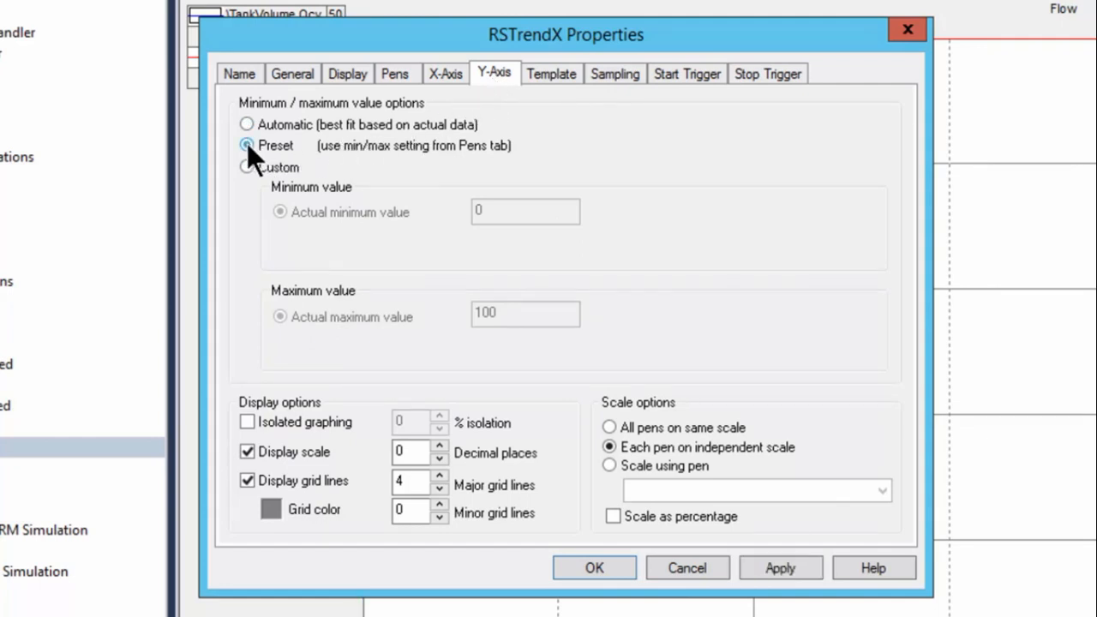
left_click(439, 505)
left_click(593, 566)
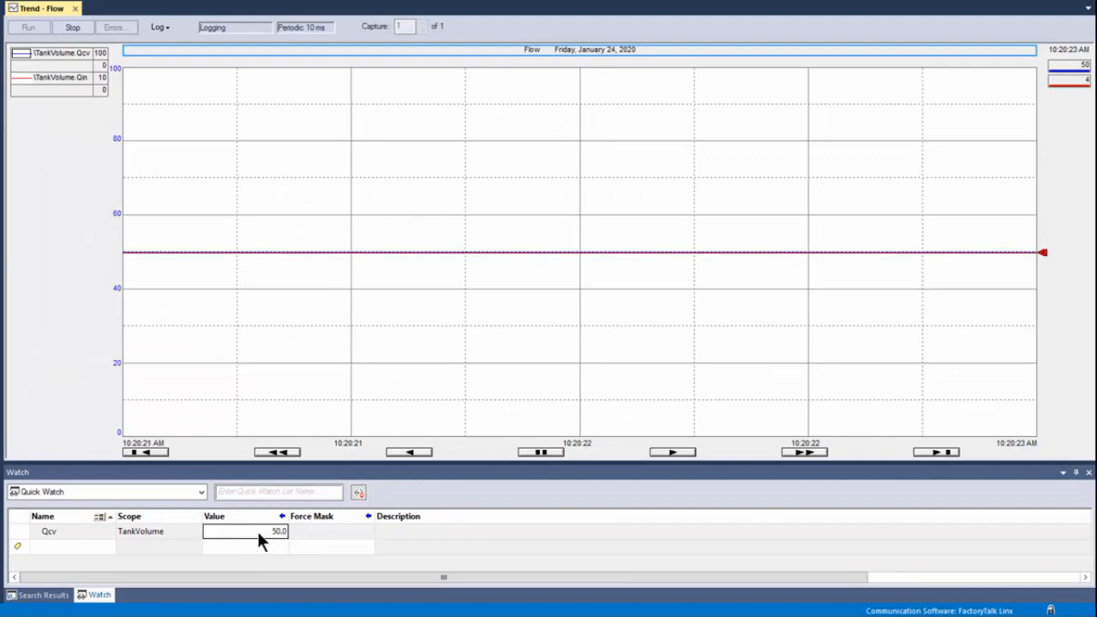
- Set the watched Qcv tag to 0, 100, 50 and finally 0 to trace the inflow response on the running trend
left_click(257, 529)
type("0")
key("Return")
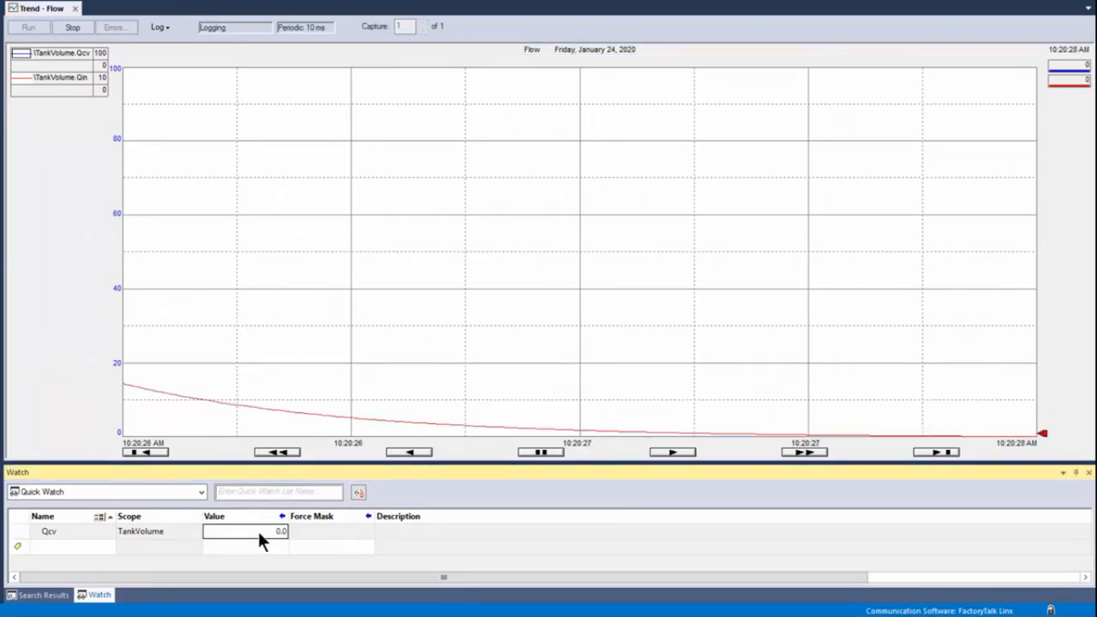
type("100")
key("Return")
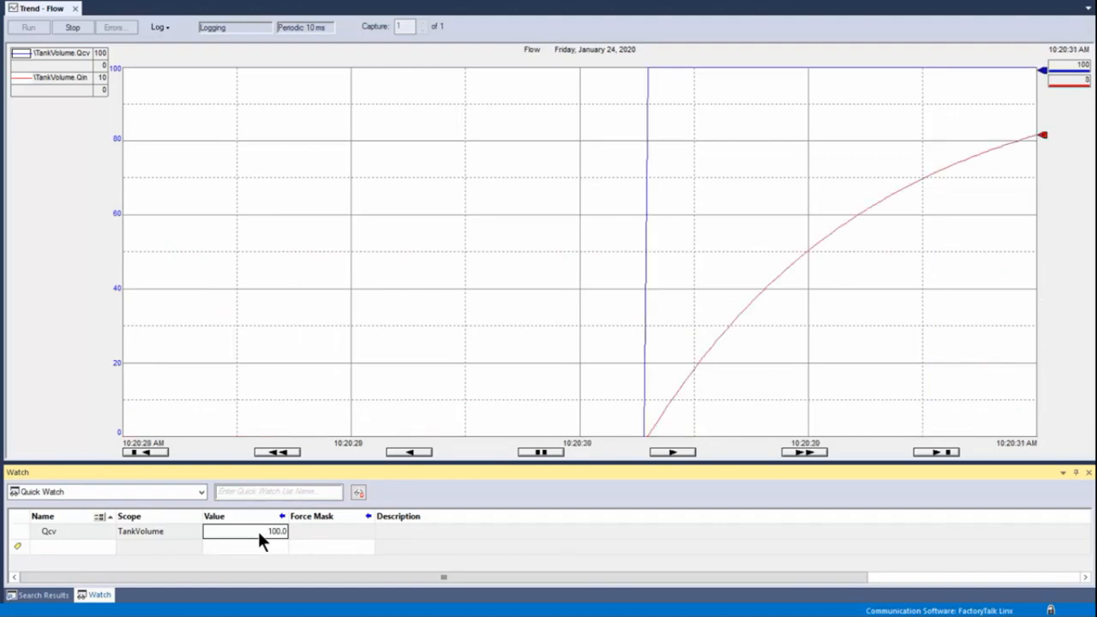
type("50")
key("Return")
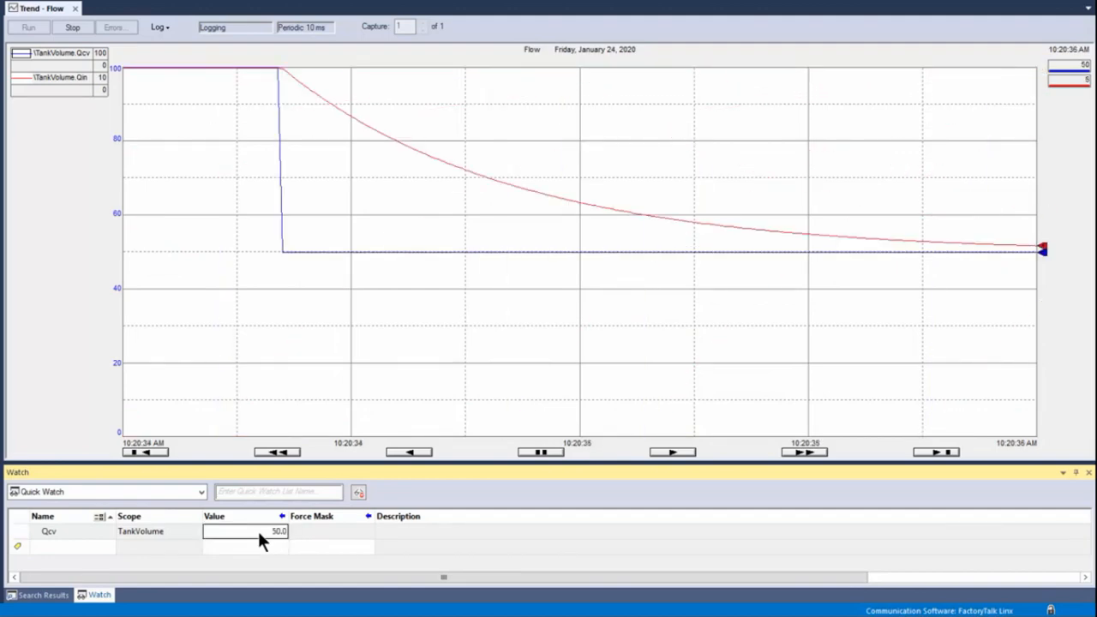
type("0")
key("Return")
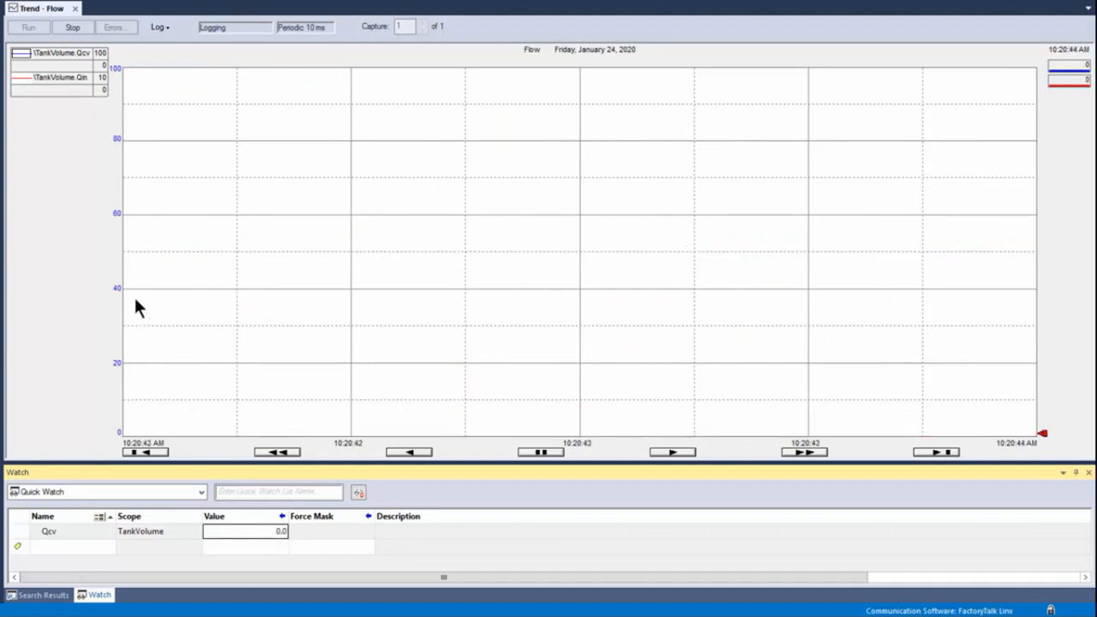
- Stop logging the Flow trend and close it
left_click(69, 28)
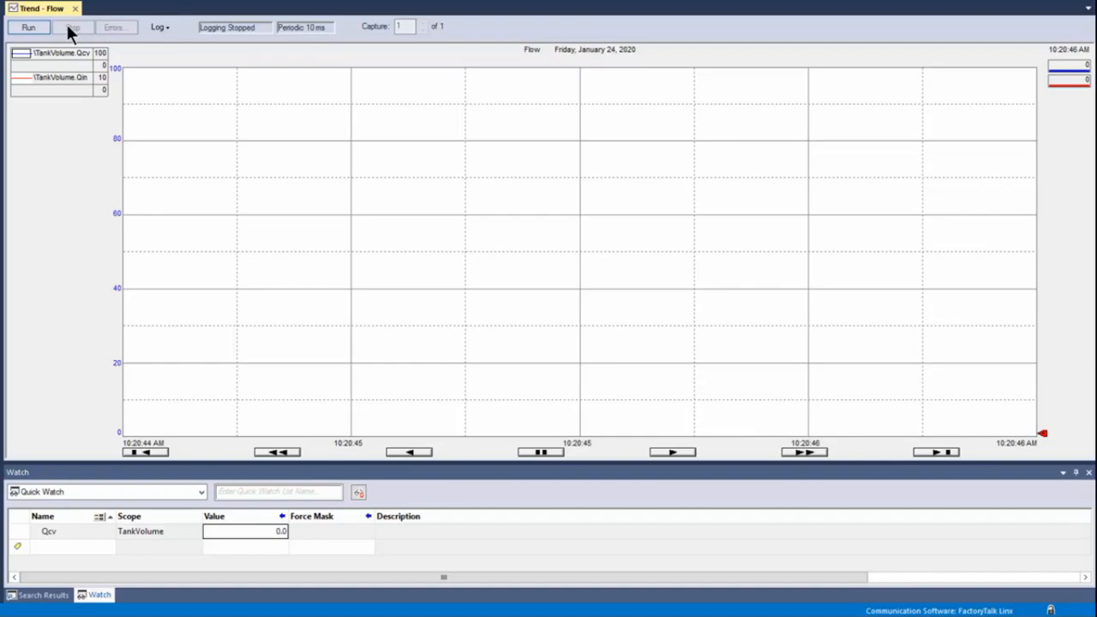
left_click(74, 8)
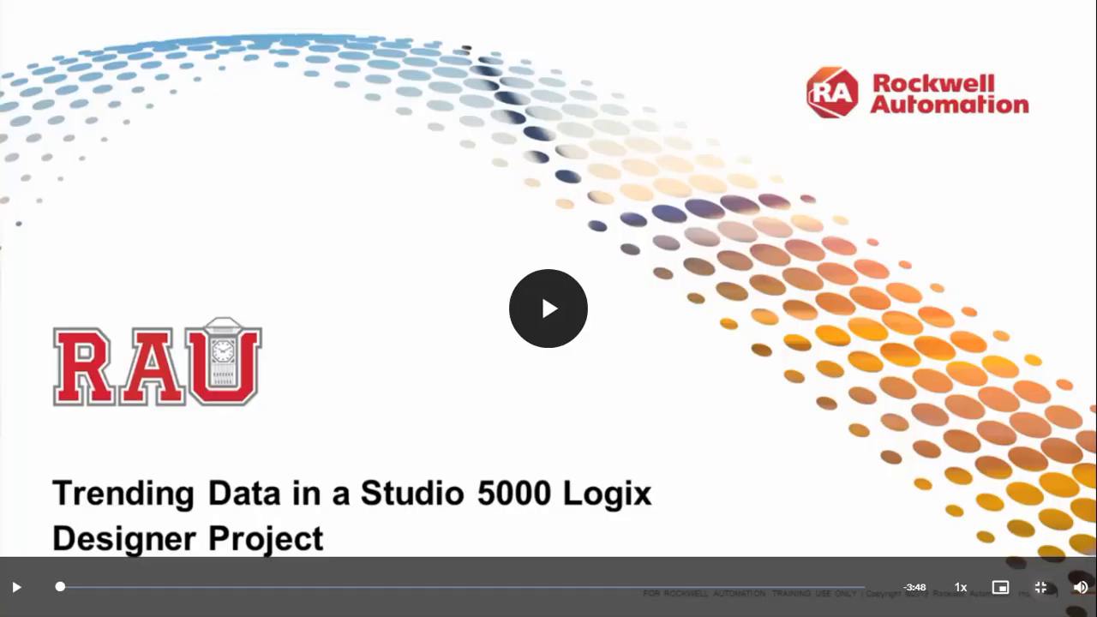
- Leave the full-screen video and submit "The data for trending must exist within the controller in the form of a tag or program parameter" for the first Knowledge Check question
key("Escape")
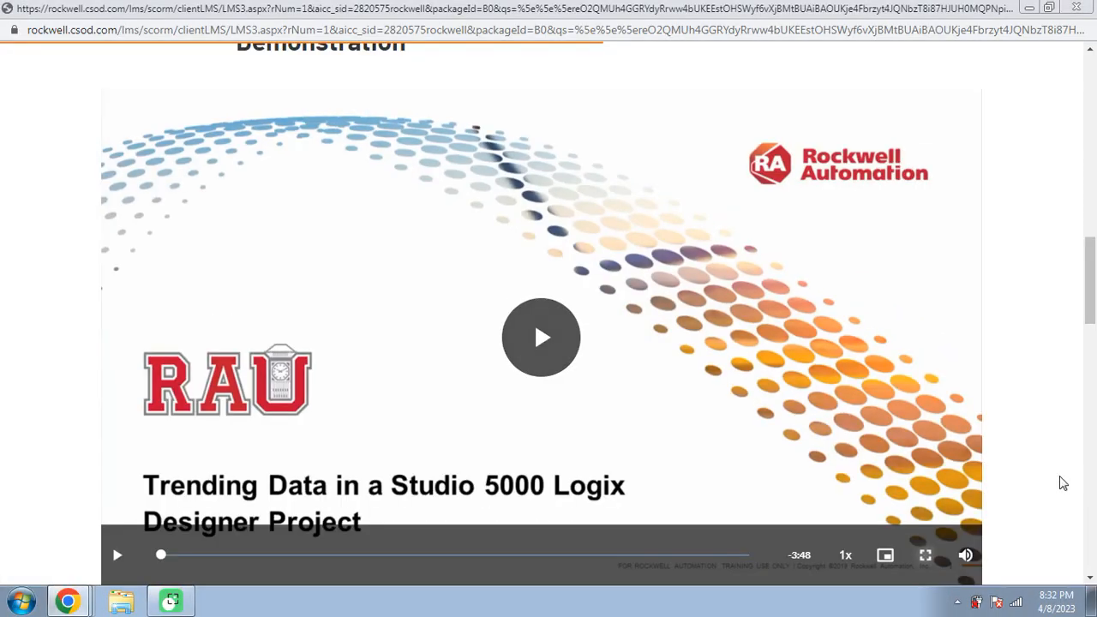
scroll(1063, 485, "down", 5)
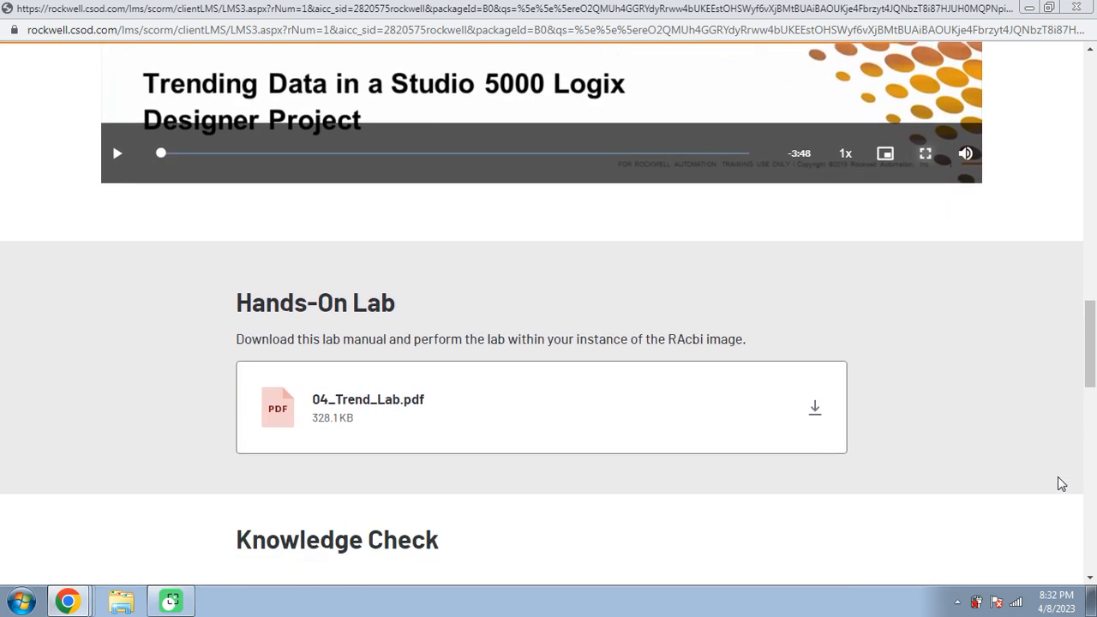
scroll(1062, 484, "down", 3)
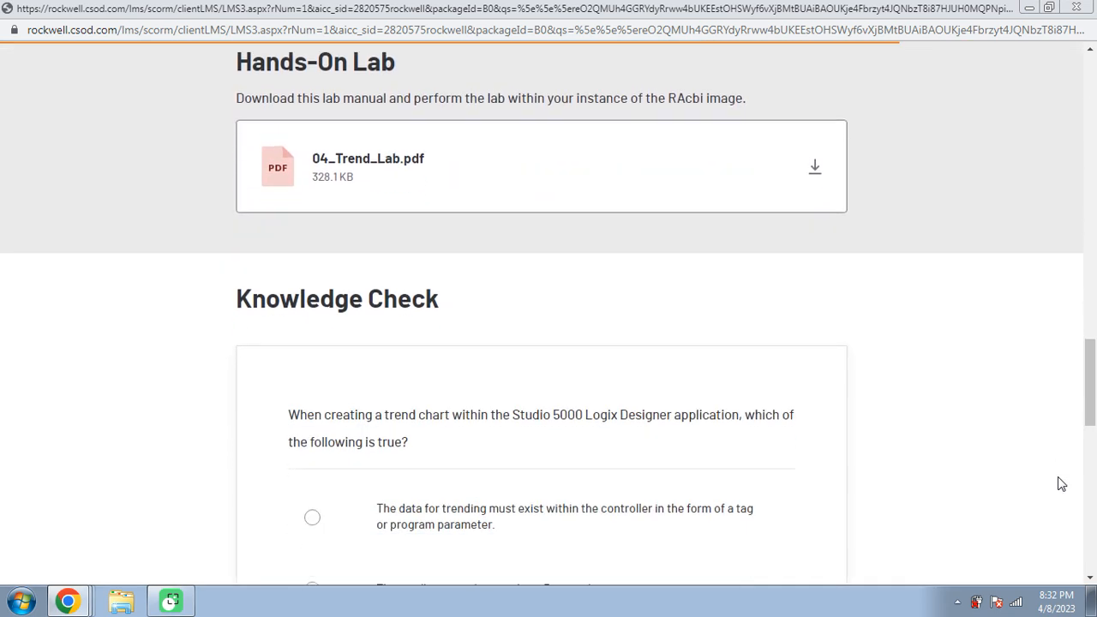
scroll(1061, 484, "down", 3)
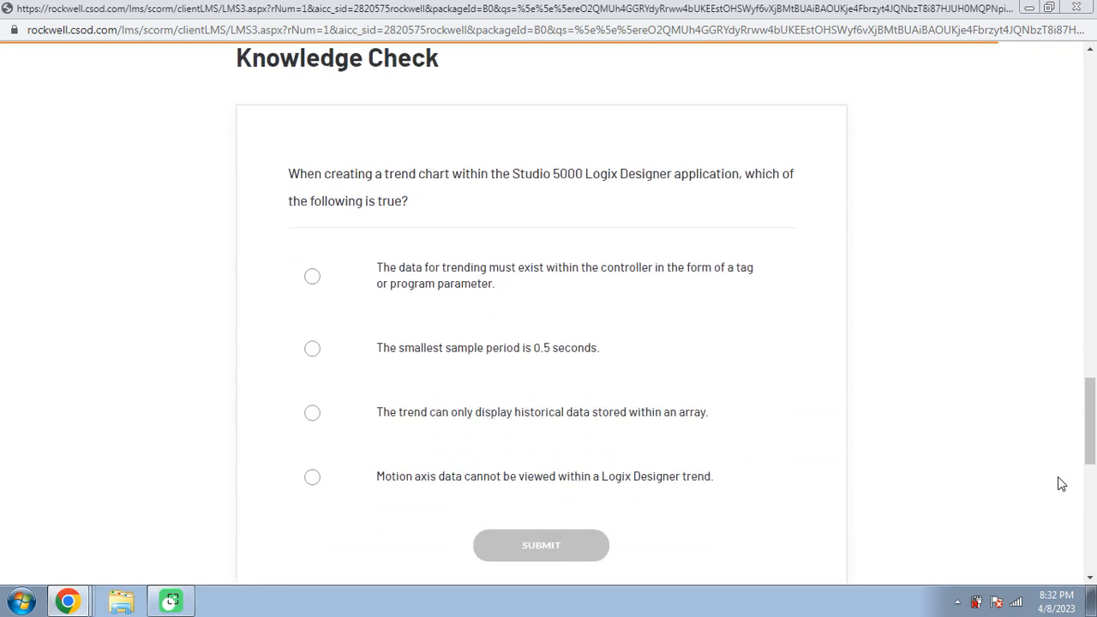
scroll(1061, 484, "down", 1)
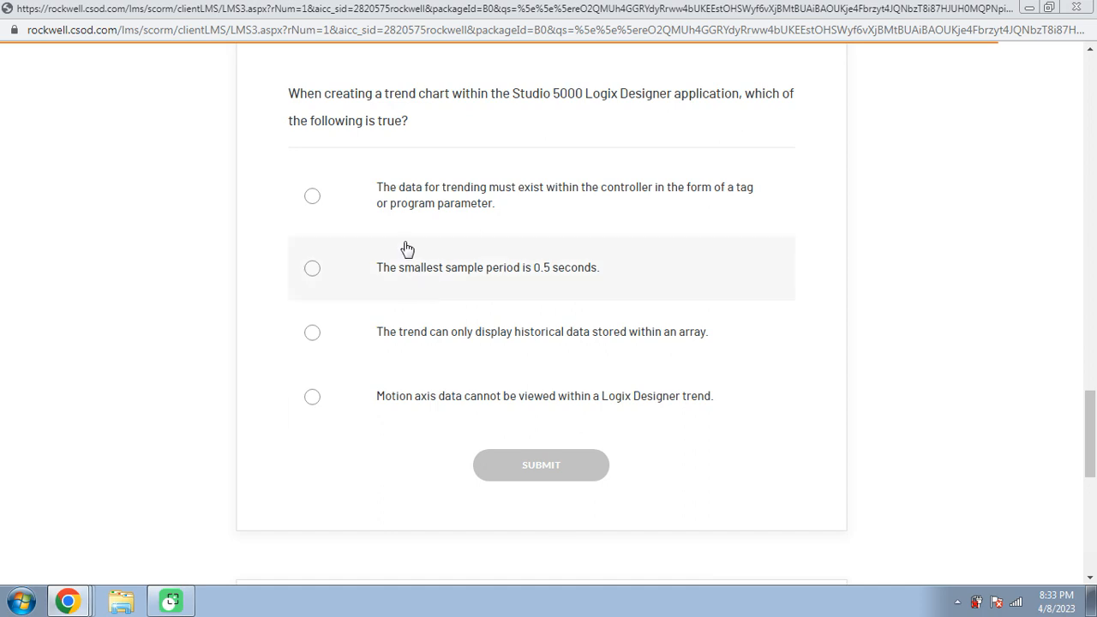
left_click(421, 207)
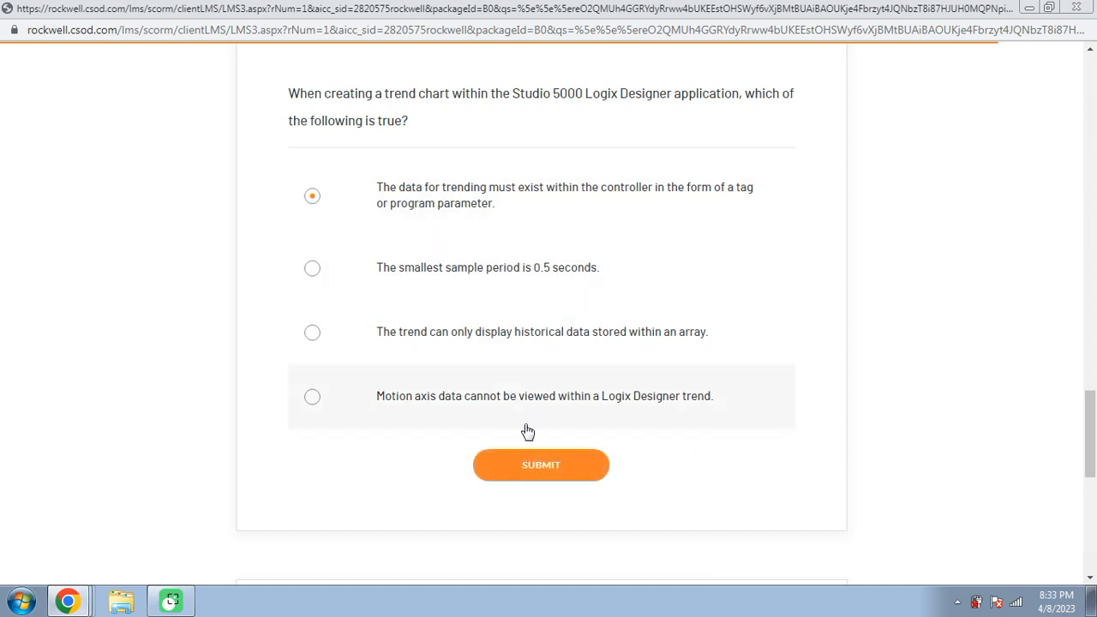
left_click(551, 477)
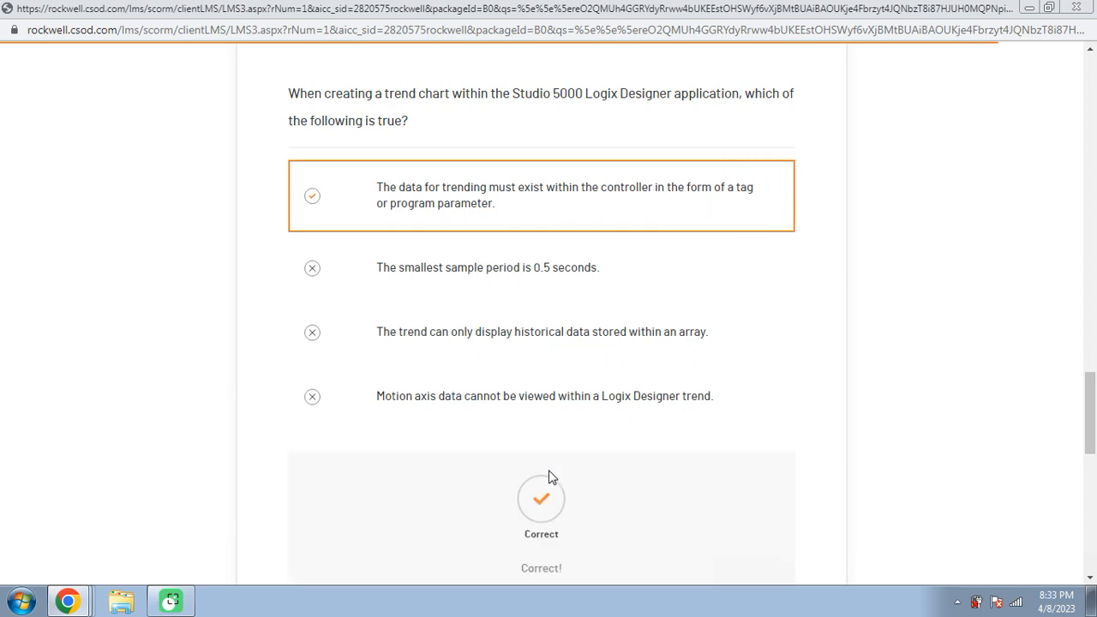
- Answer the second Knowledge Check question with "The Assets folder within the Controller Organizer" and submit it
scroll(551, 477, "down", 6)
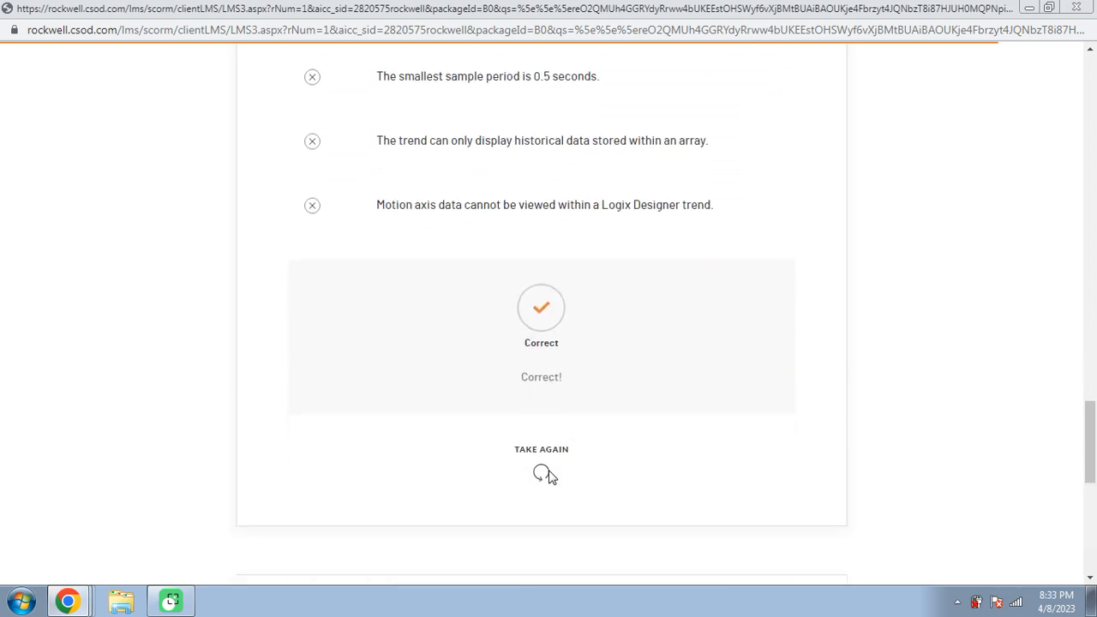
scroll(551, 477, "down", 3)
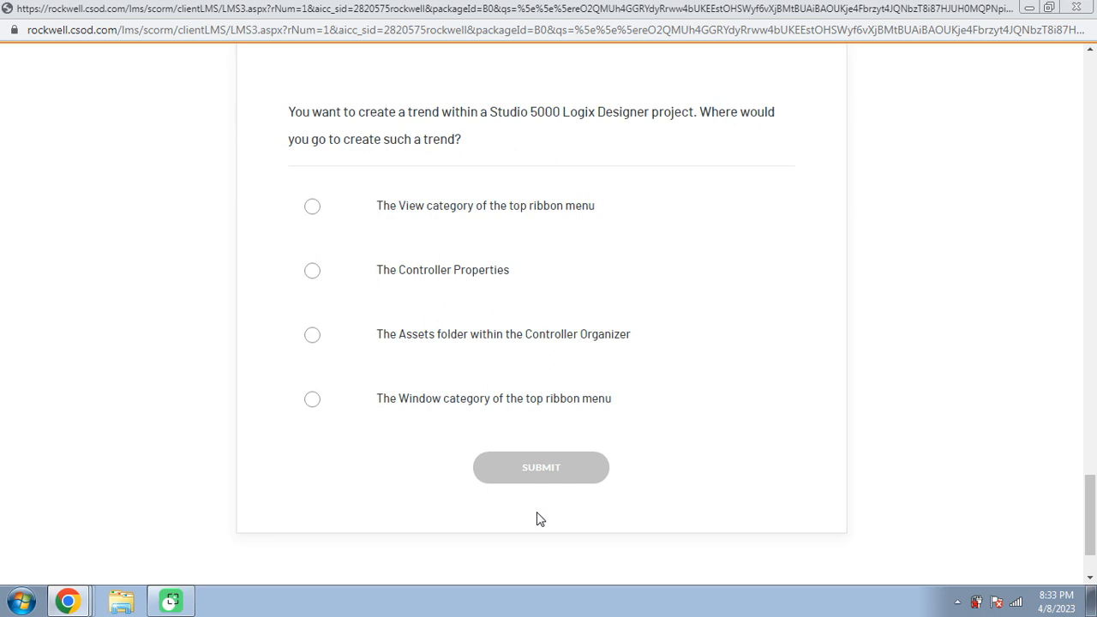
scroll(539, 518, "down", 1)
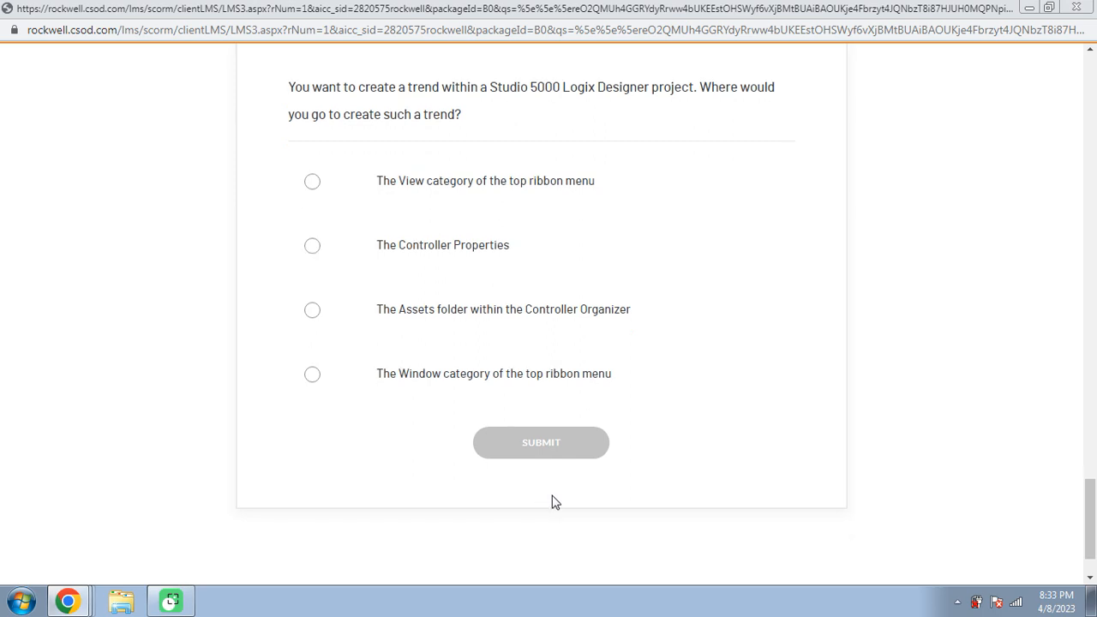
left_click(520, 310)
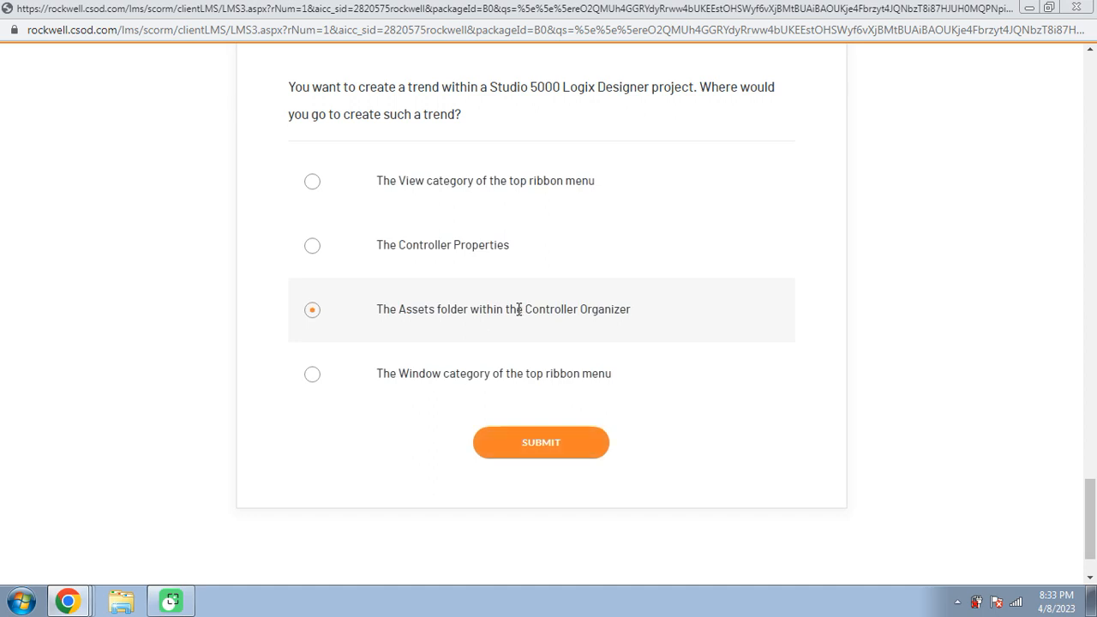
left_click(584, 453)
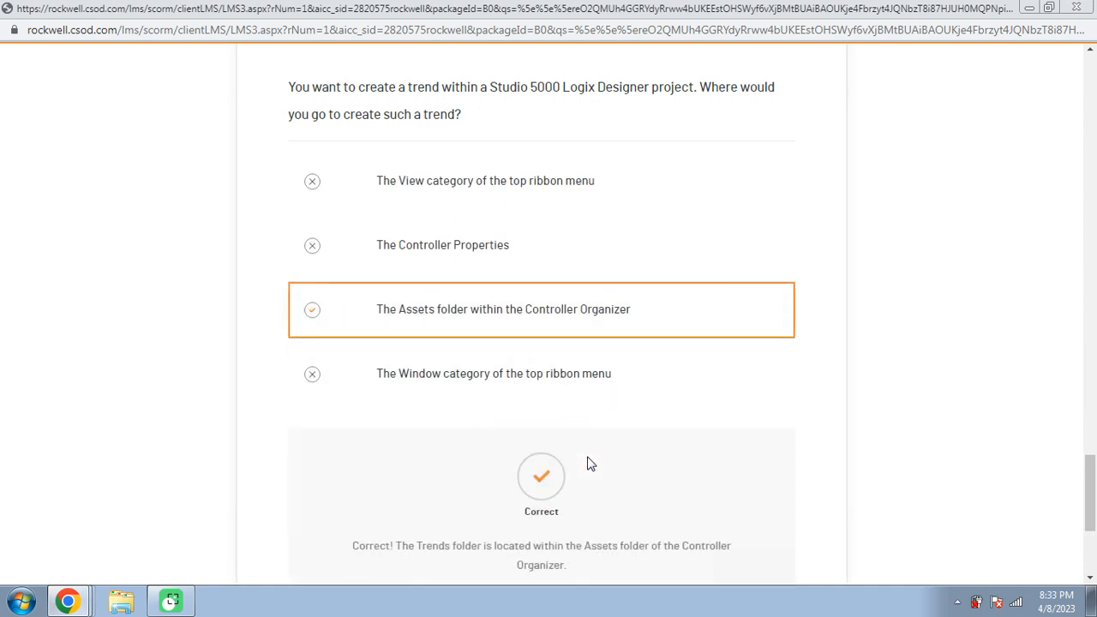
scroll(589, 464, "down", 2)
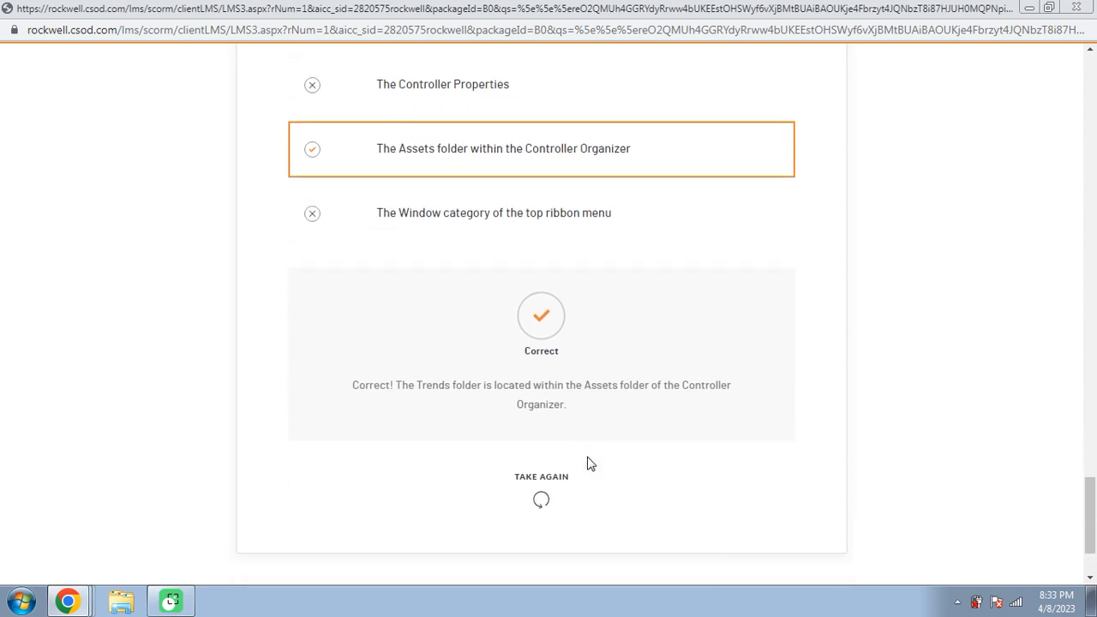
scroll(590, 464, "down", 2)
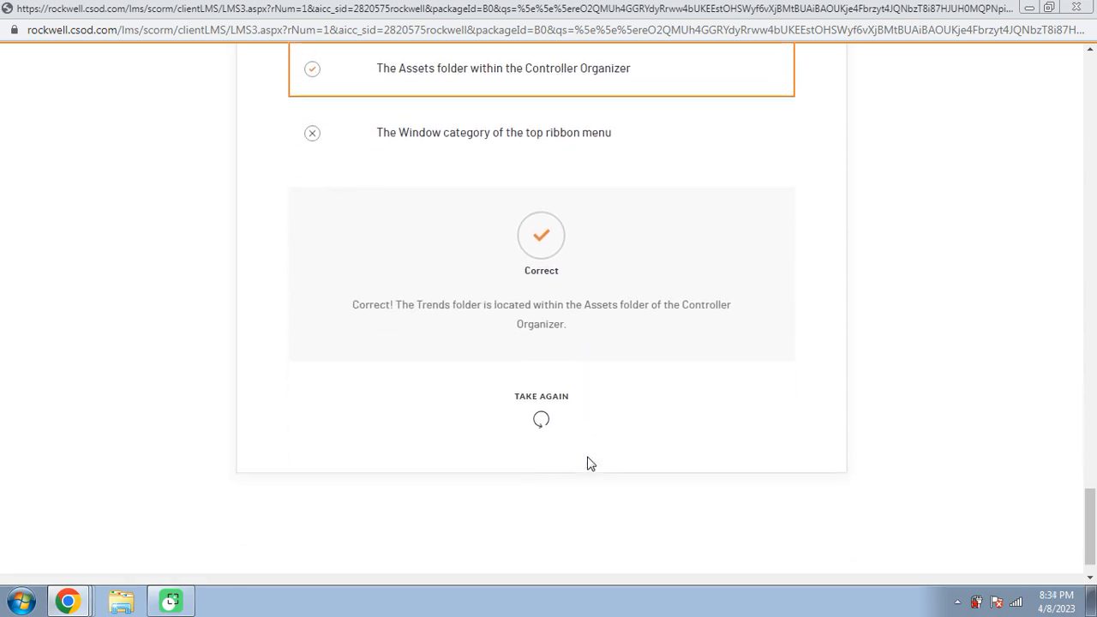